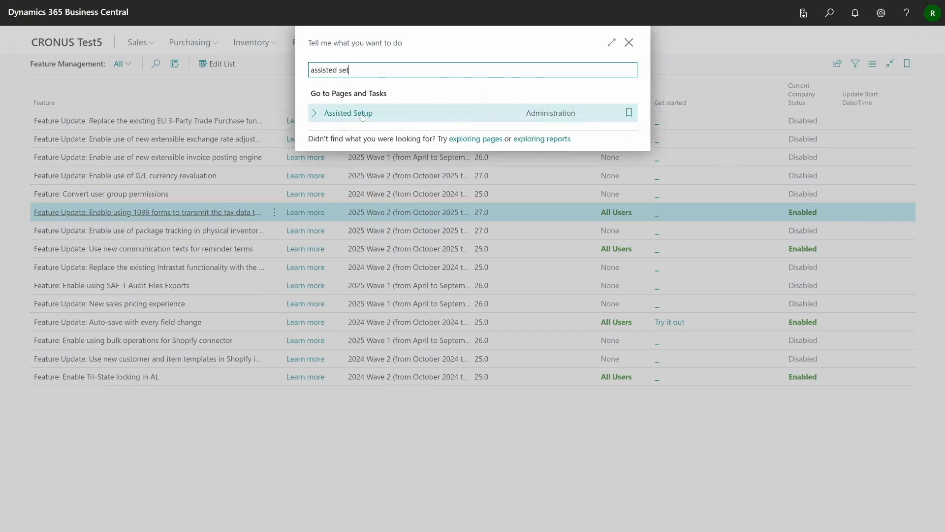
Open Assisted Setup and start the "Set up a IRS Forms feature" guide, continuing past its welcome page
left_click(361, 115)
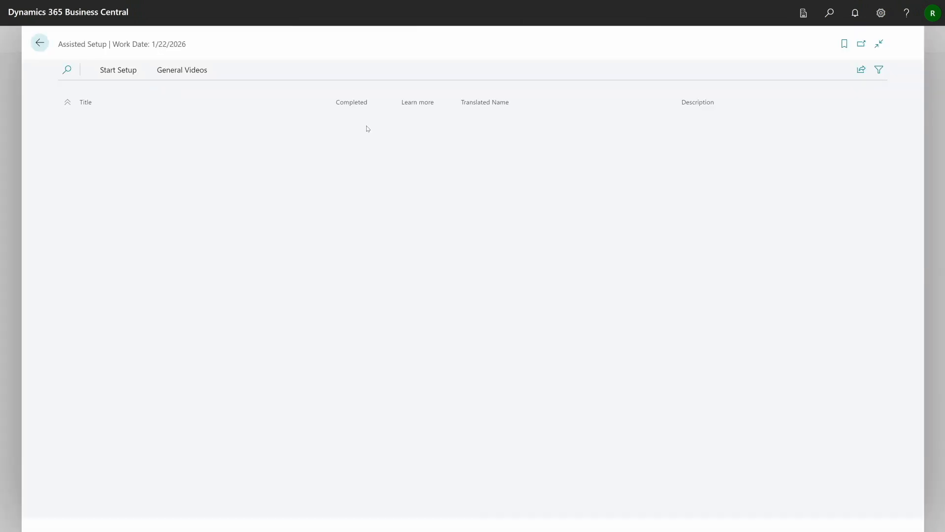
left_click(246, 340)
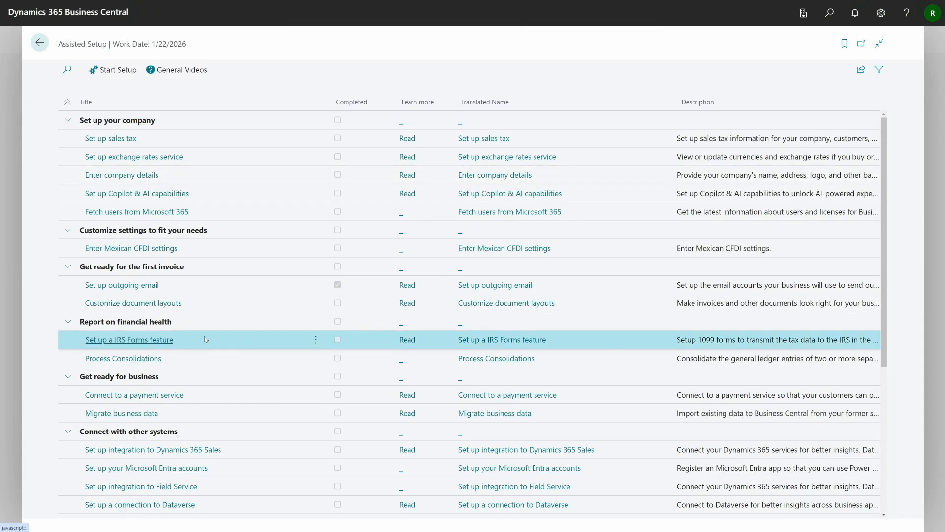
left_click(134, 341)
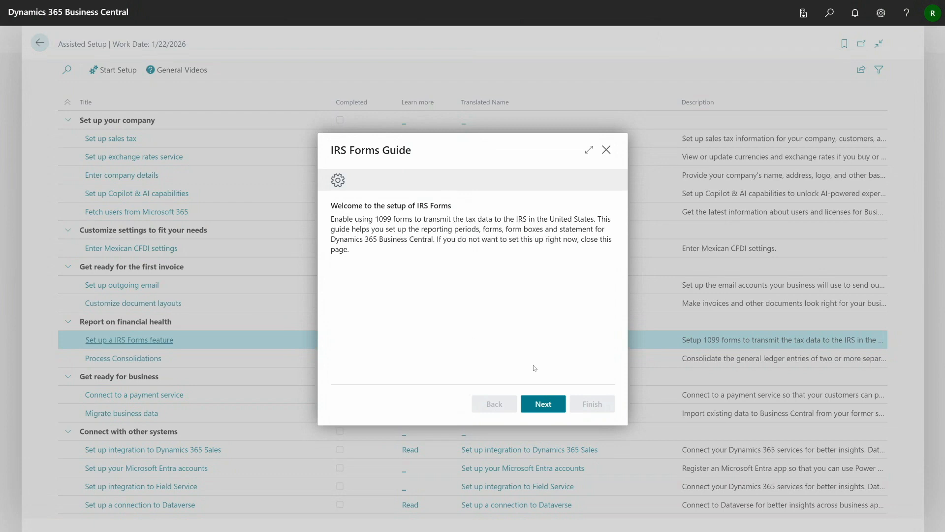
left_click(543, 403)
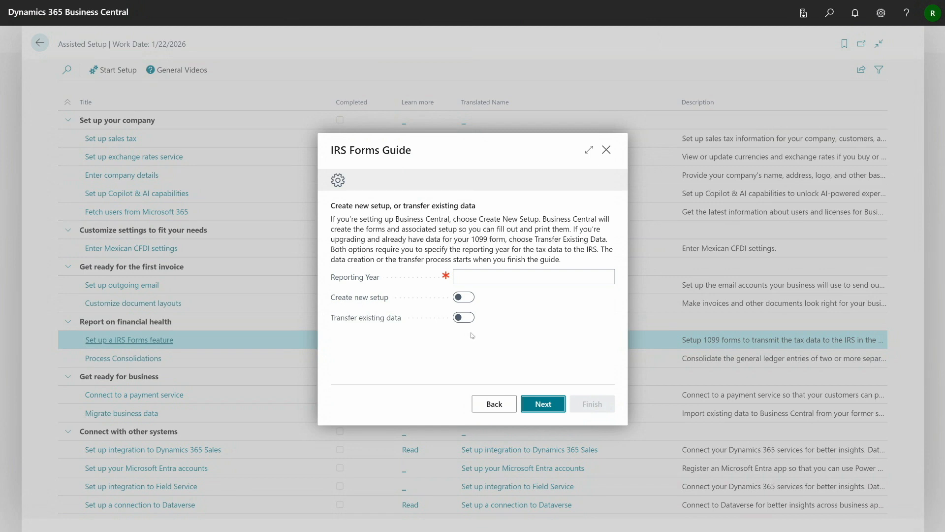
Set the guide's reporting year to 2026, choose to create a new setup, and continue to the feature options
left_click(517, 275)
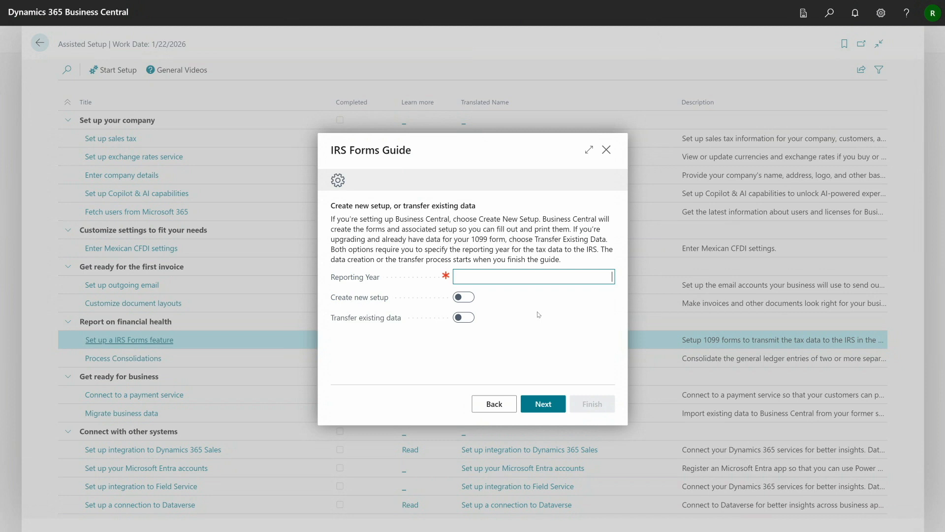
type("2026")
key("Tab")
key("space")
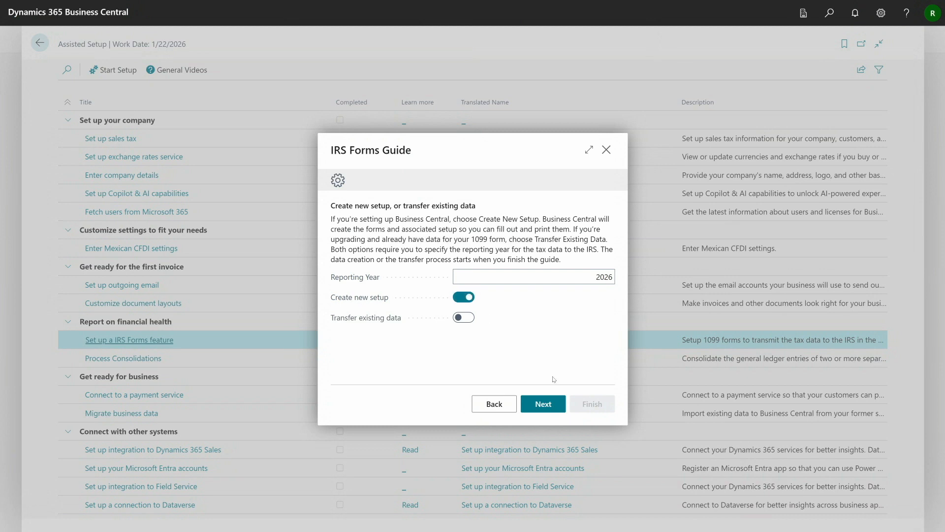
left_click(548, 406)
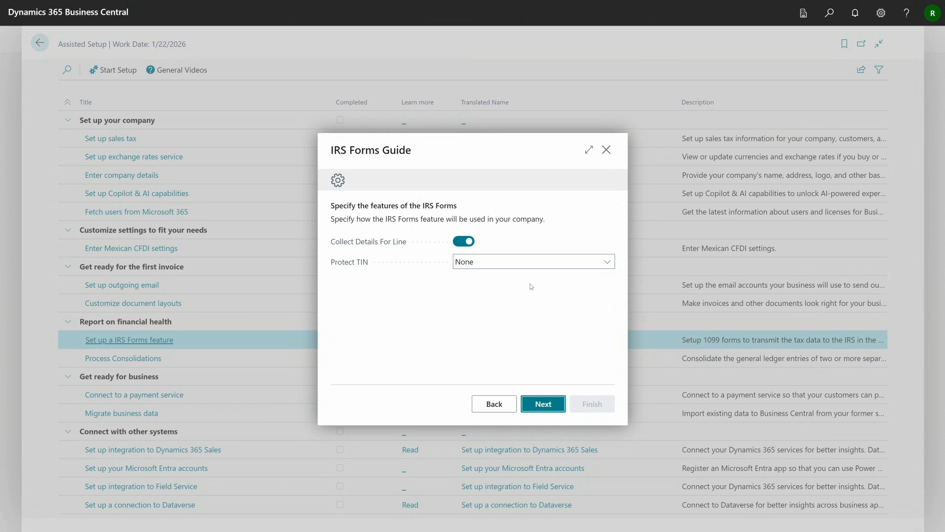
Set Protect TIN to "Protect TIN For Vendors and Company" and finish the IRS Forms guide
left_click(589, 266)
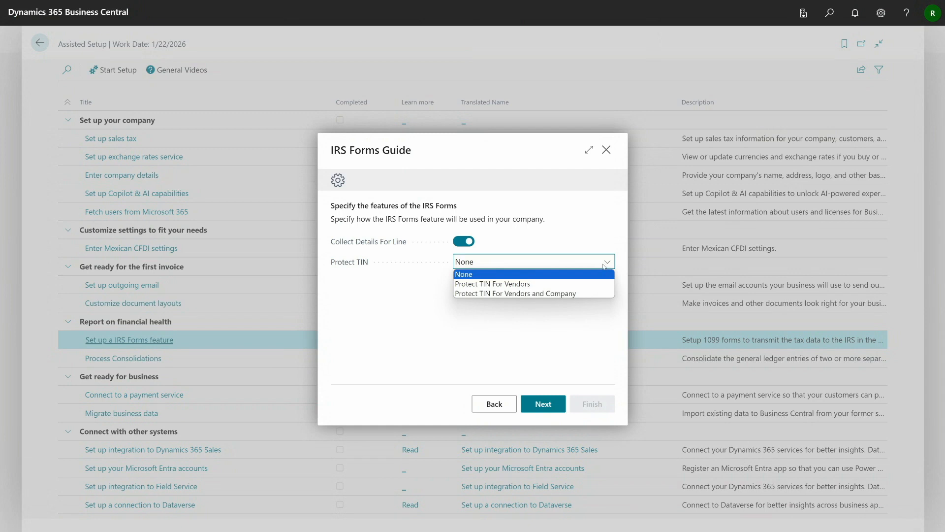
left_click(576, 293)
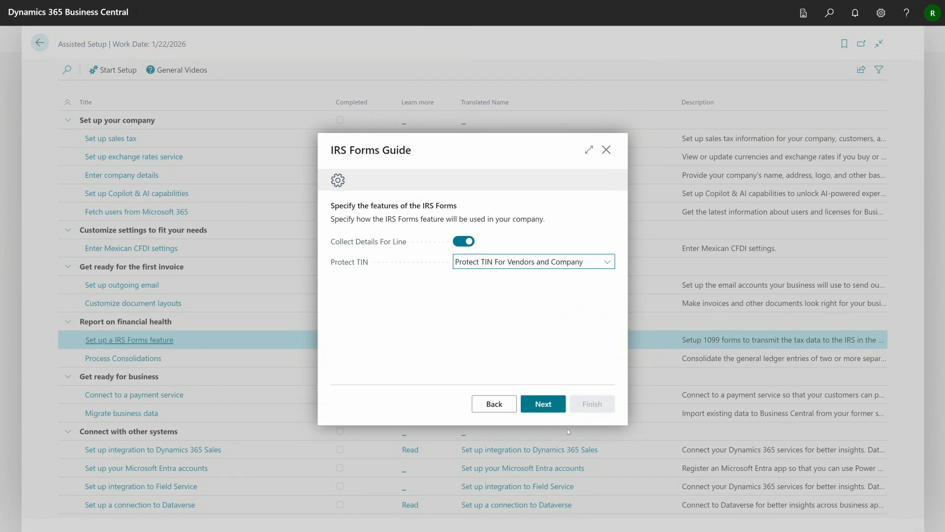
left_click(543, 403)
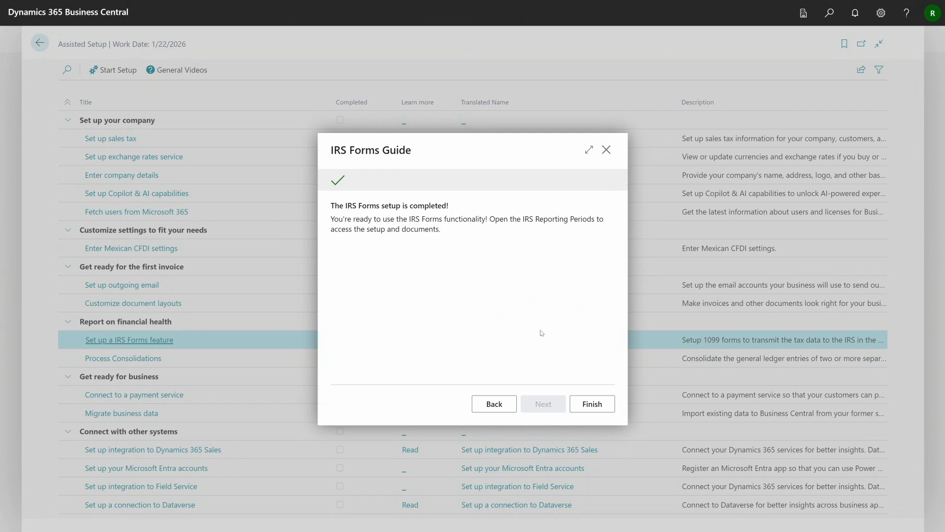
left_click(596, 405)
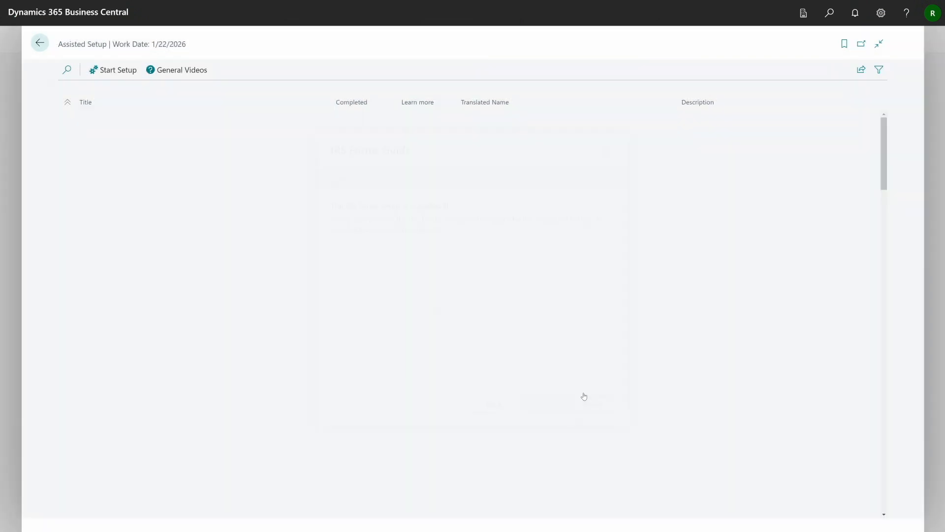
Search for "irs report" and open the IRS Reporting Periods page
key("alt+q")
type("irs report")
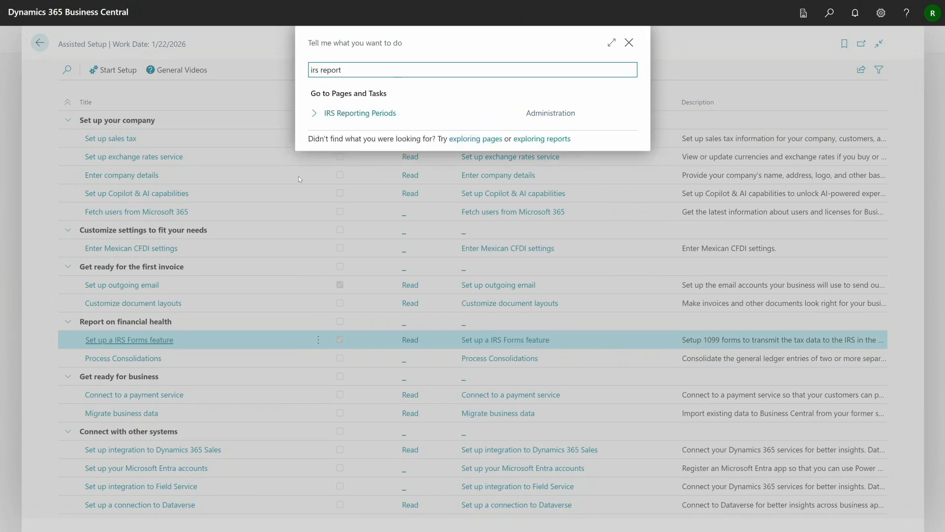
left_click(360, 120)
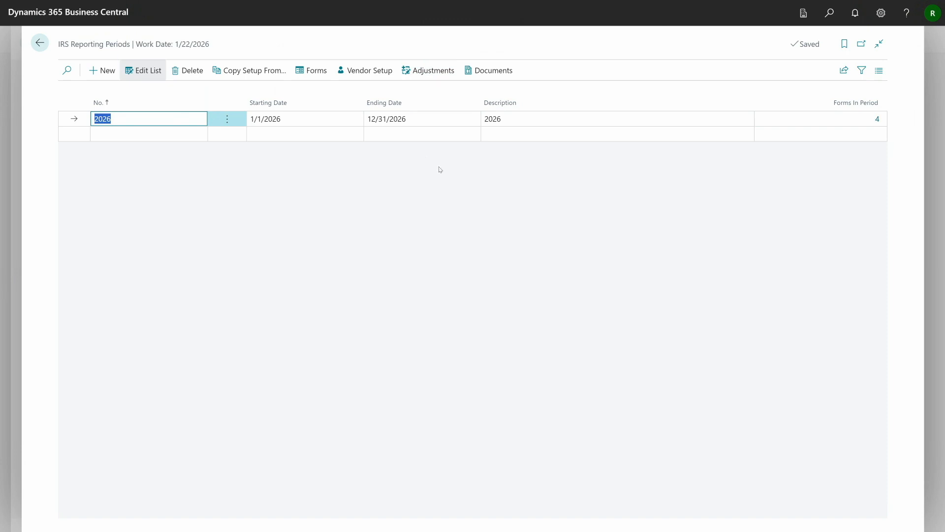
Review the 2026 period's 1099 forms, examining the DIV form's boxes, statement and instructions, and return to the reporting periods
left_click(309, 72)
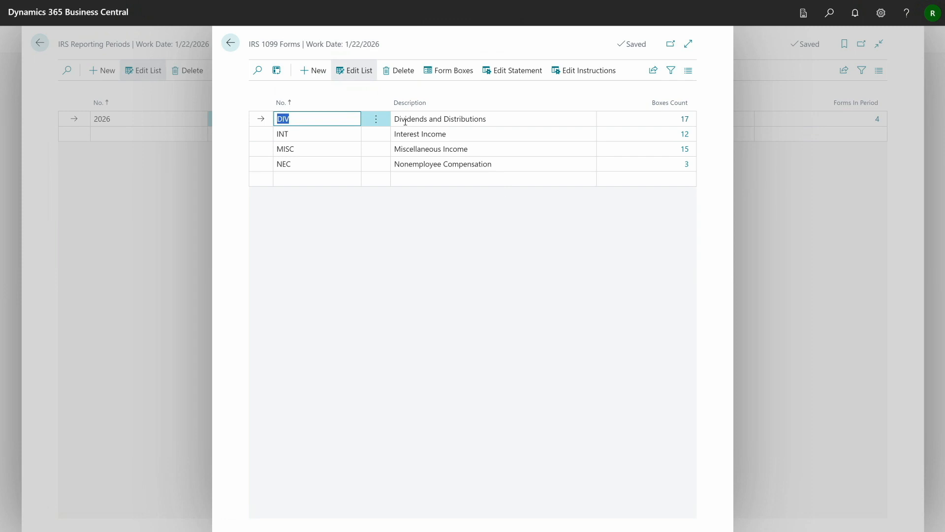
left_click(454, 70)
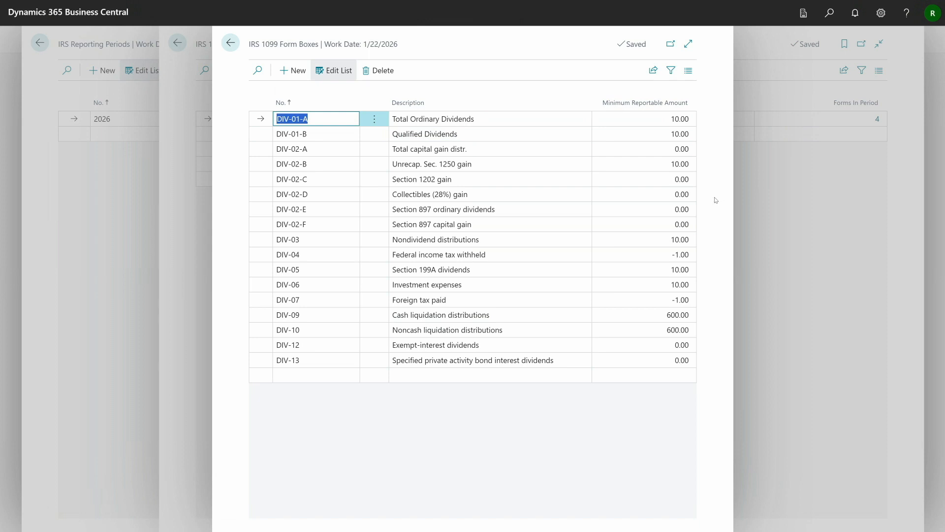
key("Escape")
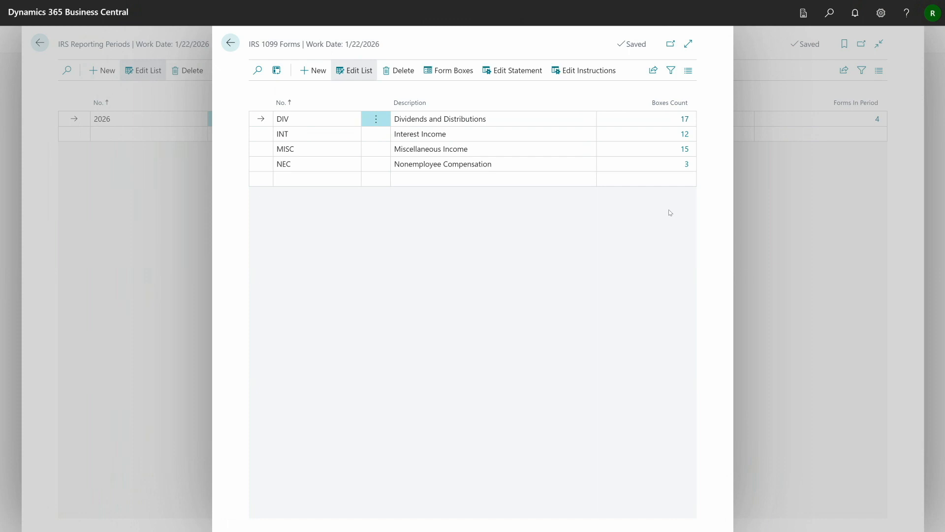
left_click(511, 74)
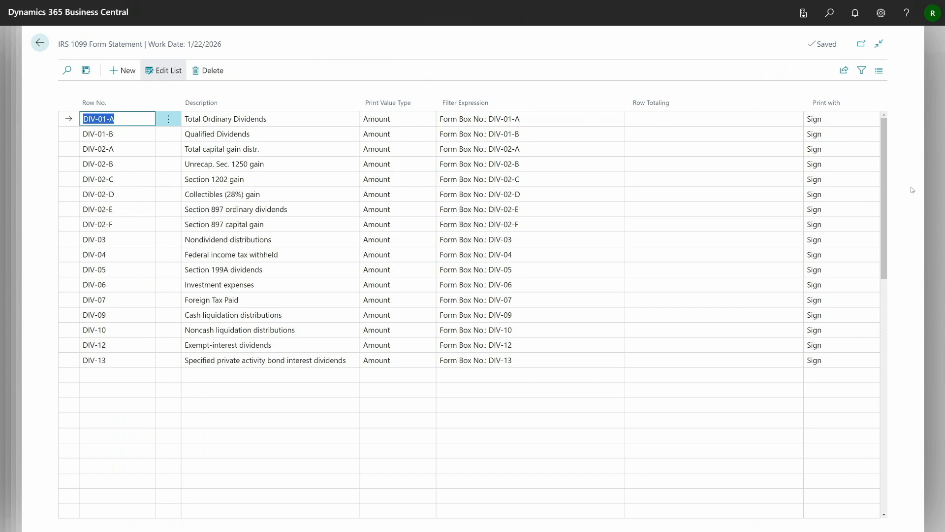
key("Escape")
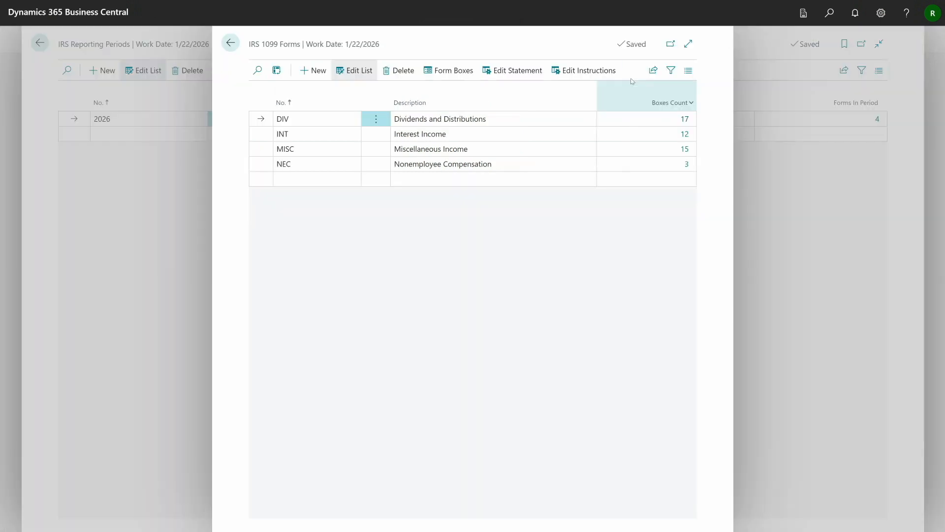
left_click(588, 76)
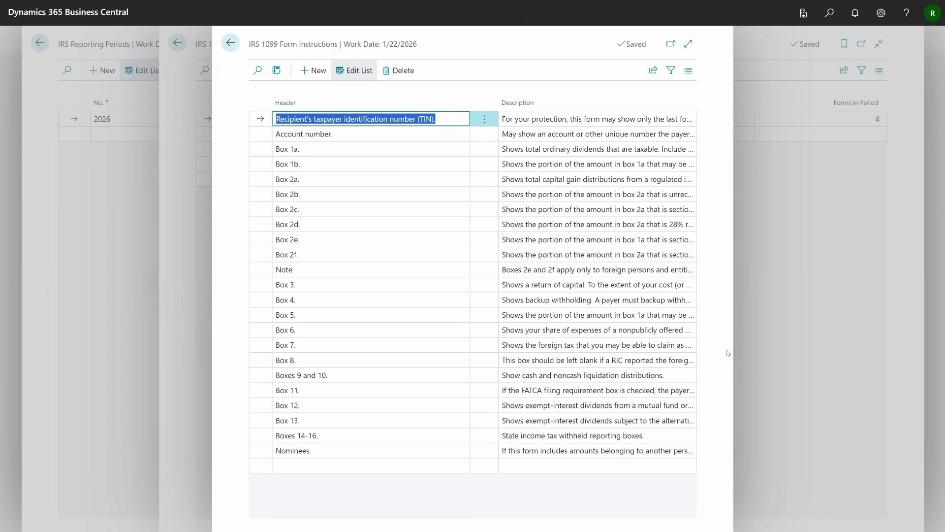
key("Escape")
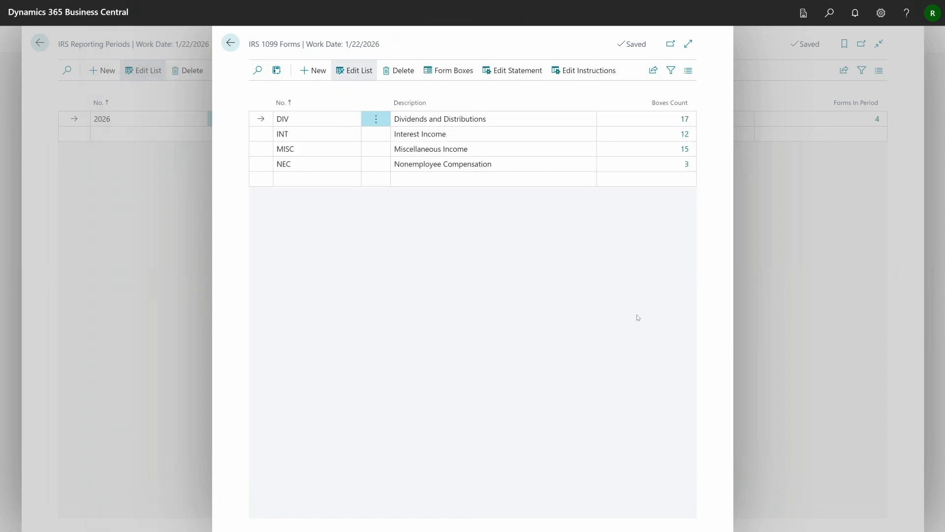
key("Escape")
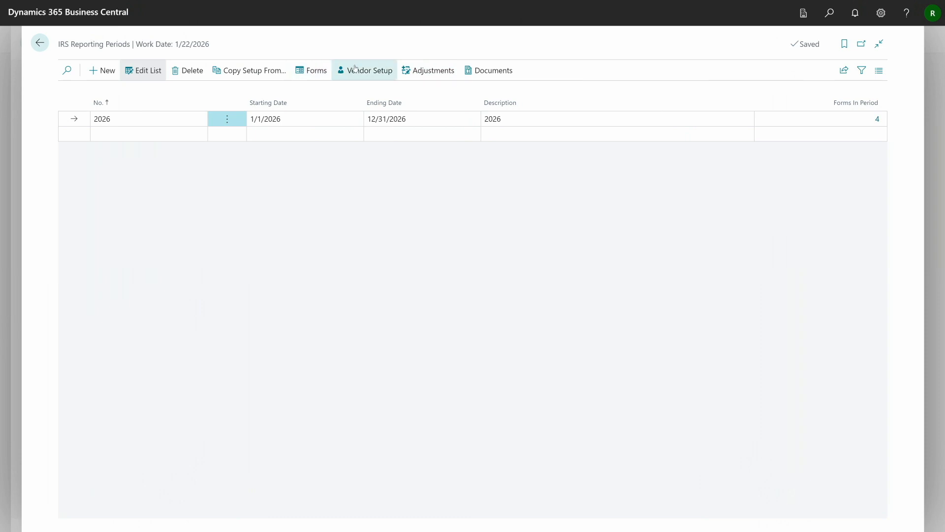
Add a vendor form box adjustment for 2026 with the vendor number, form MISC, box MISC-01 and amount 100, and return to the reporting periods
left_click(431, 74)
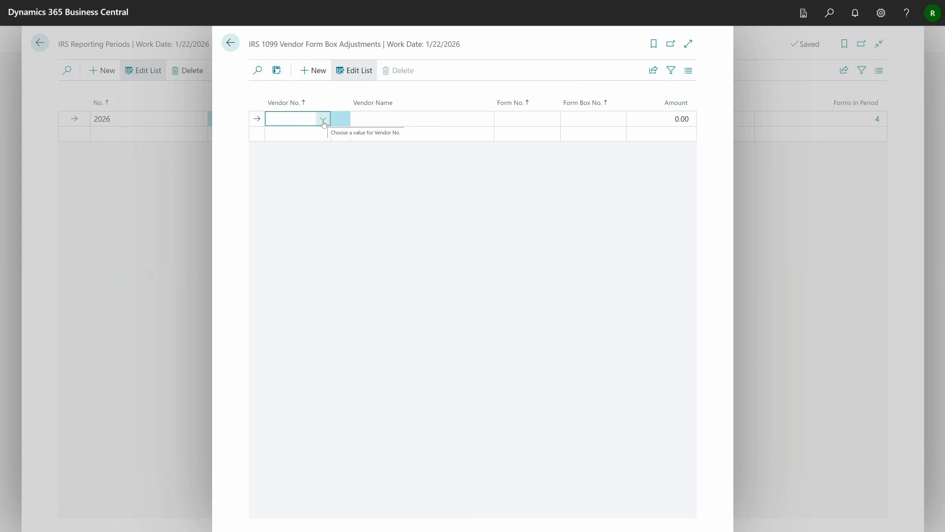
type("10000")
key("Tab")
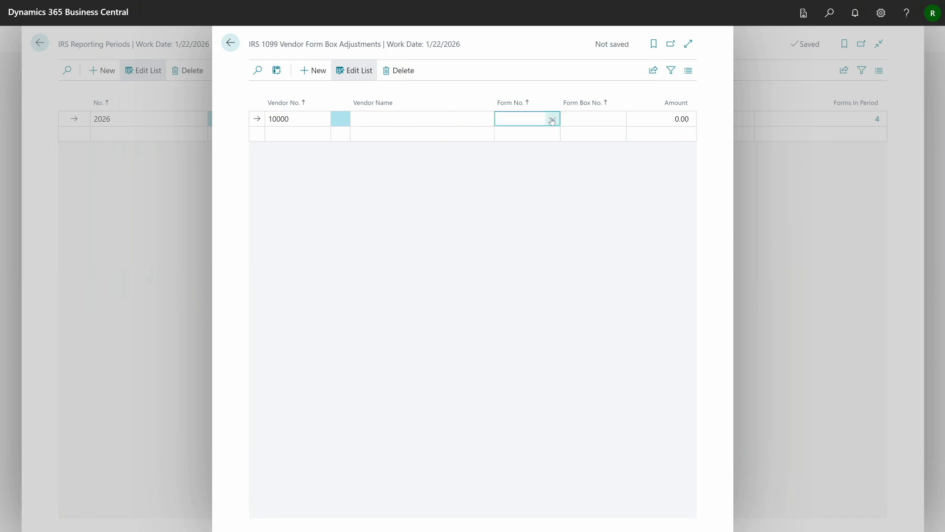
left_click(551, 121)
left_click(565, 190)
left_click(608, 122)
left_click(628, 166)
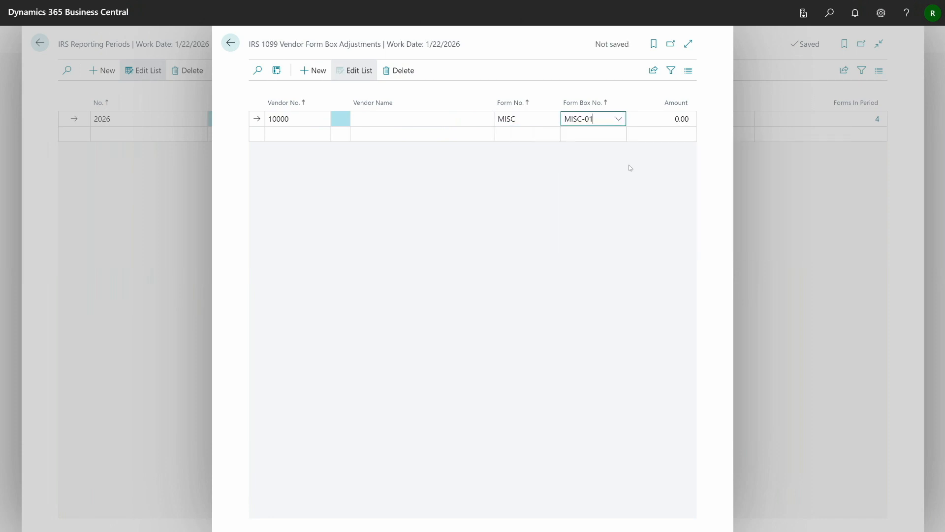
key("Tab")
type("100")
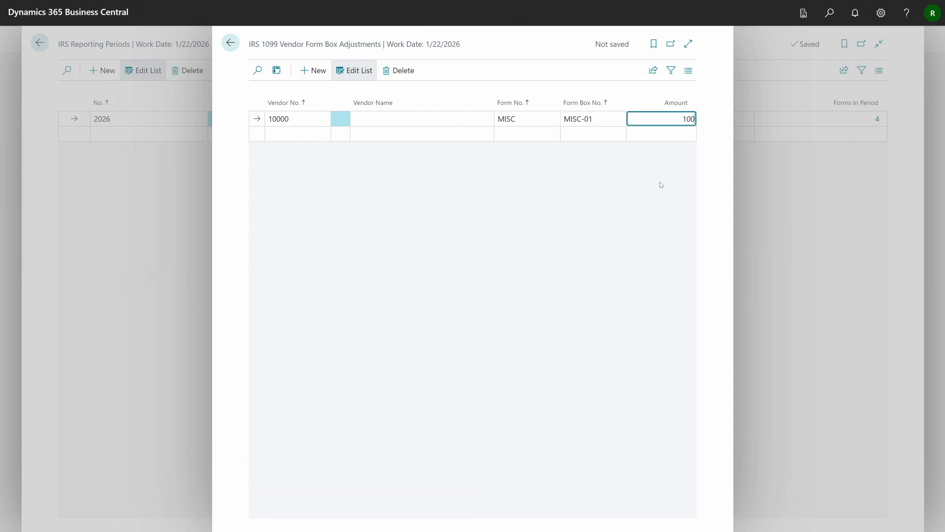
left_click(660, 184)
left_click(497, 129)
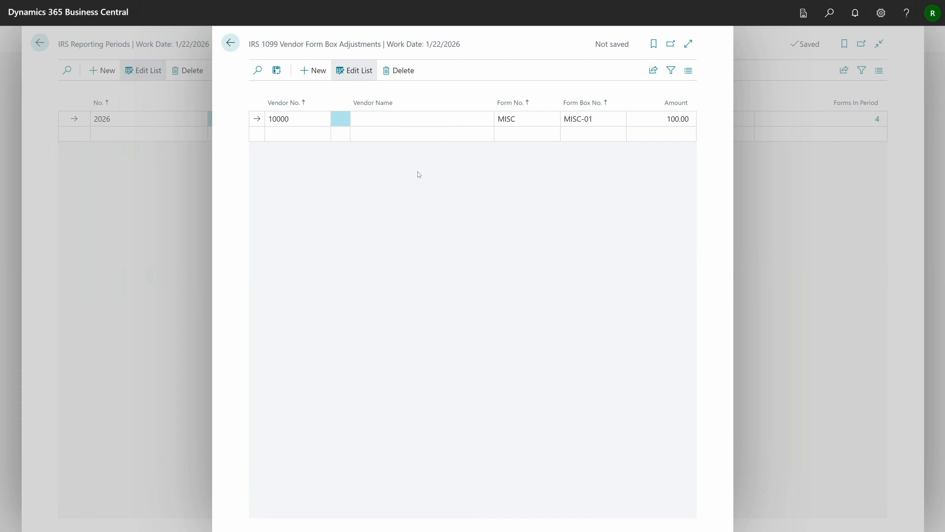
left_click(231, 44)
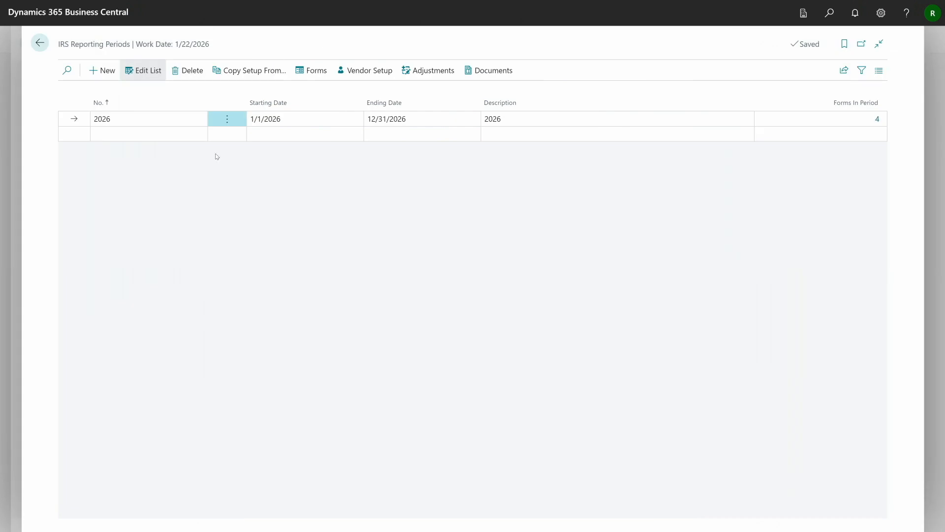
Add reporting period 2027 with starting date 1/1/2027 and ending date 12/31/2027
left_click(154, 134)
type("2027")
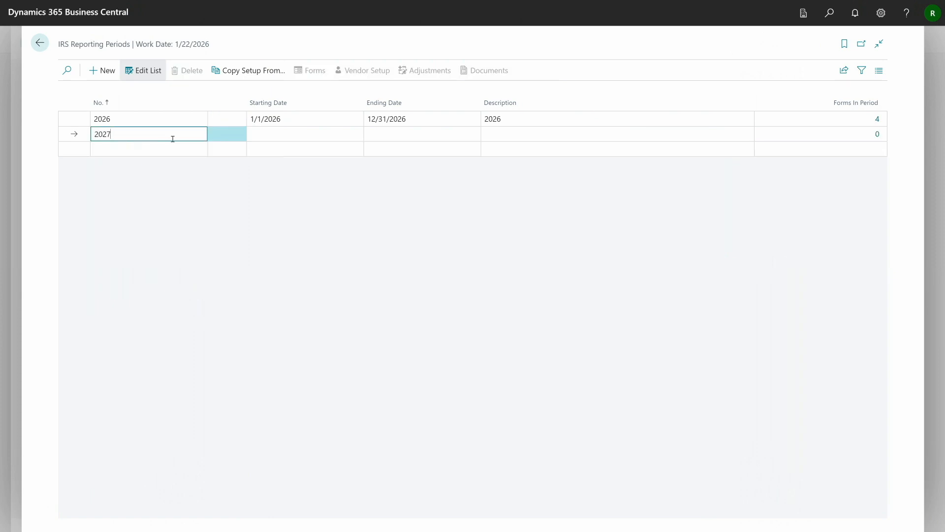
key("Tab")
type("0101")
type("27")
key("Tab")
type("12/31/2027")
key("Tab")
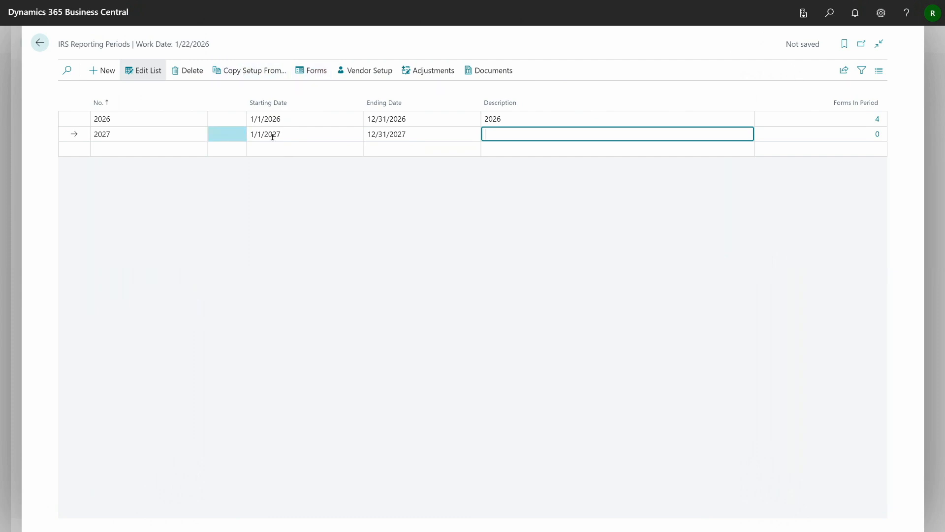
Copy the IRS 1099 setup from period 2026 into period 2027 and open the 2027 forms
left_click(247, 74)
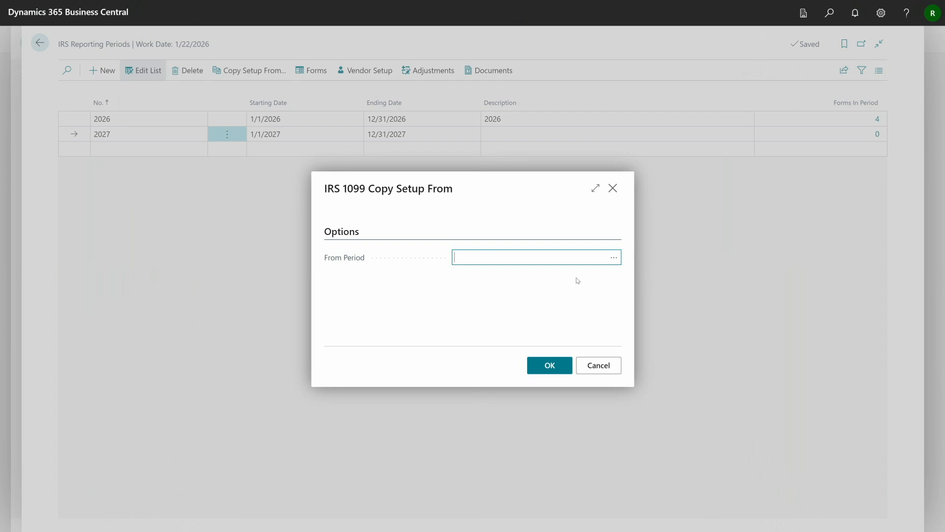
left_click(613, 257)
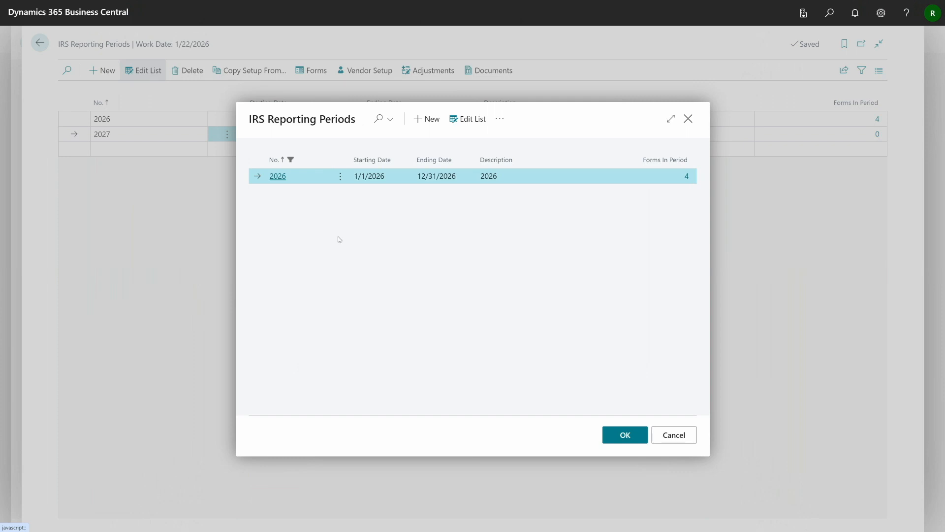
left_click(615, 436)
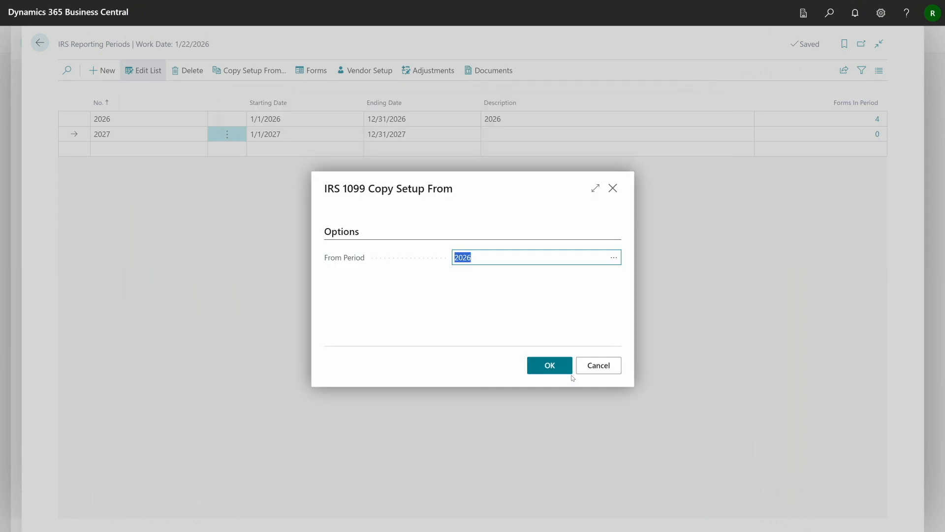
left_click(550, 366)
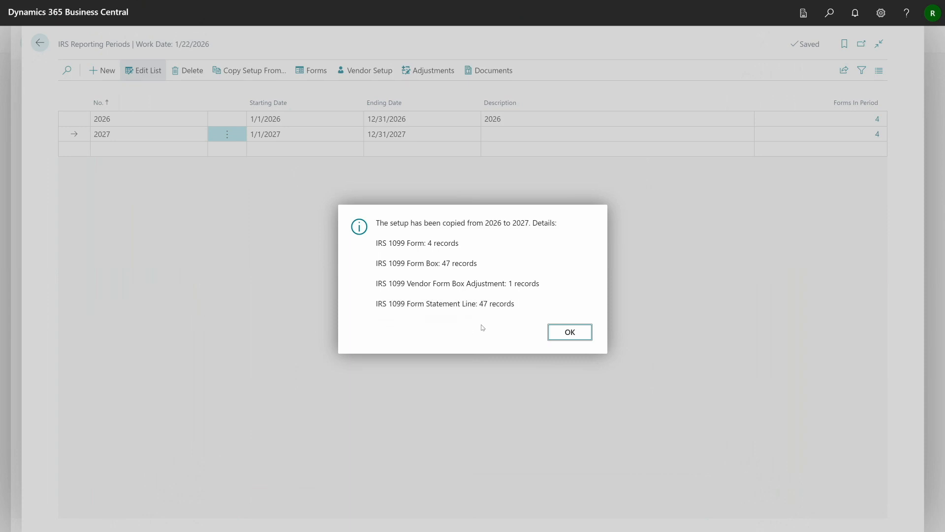
left_click(562, 332)
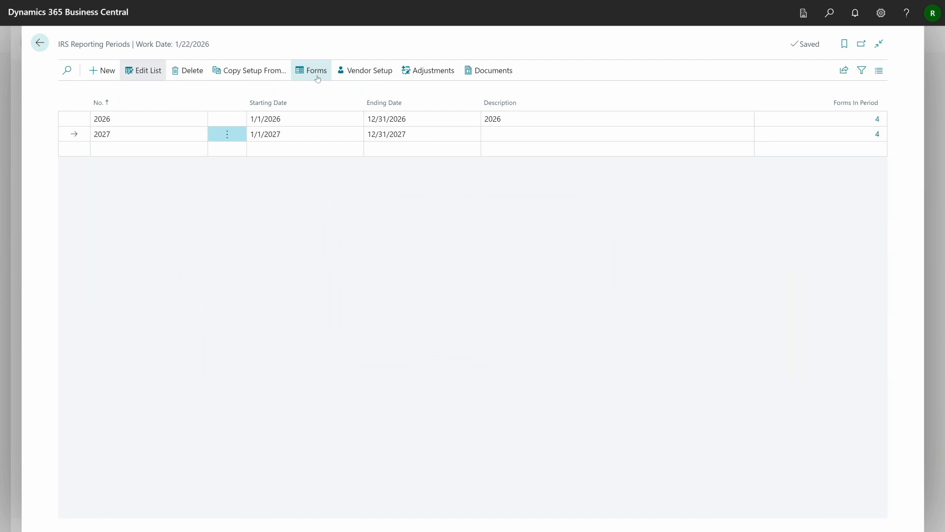
left_click(316, 72)
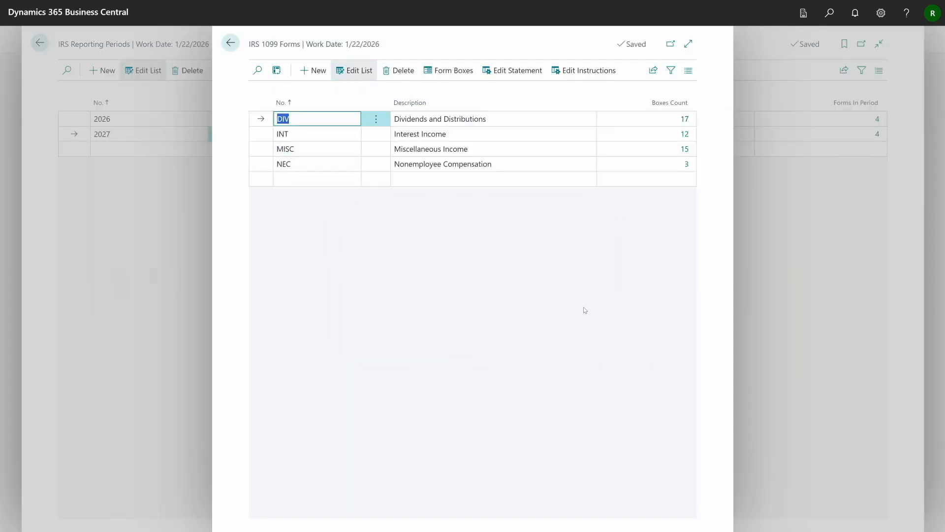
Return to the reporting periods and open the vendor form box setup for period 2026
key("Escape")
left_click(304, 118)
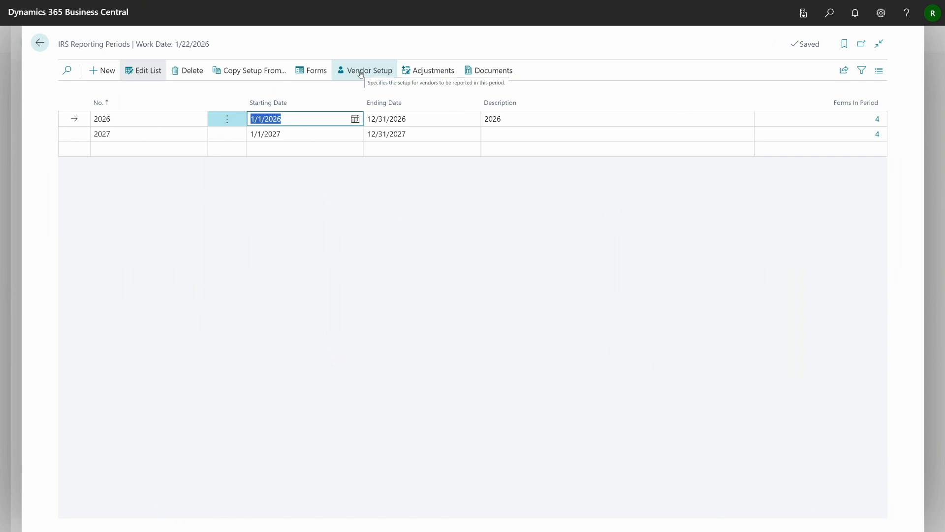
left_click(360, 74)
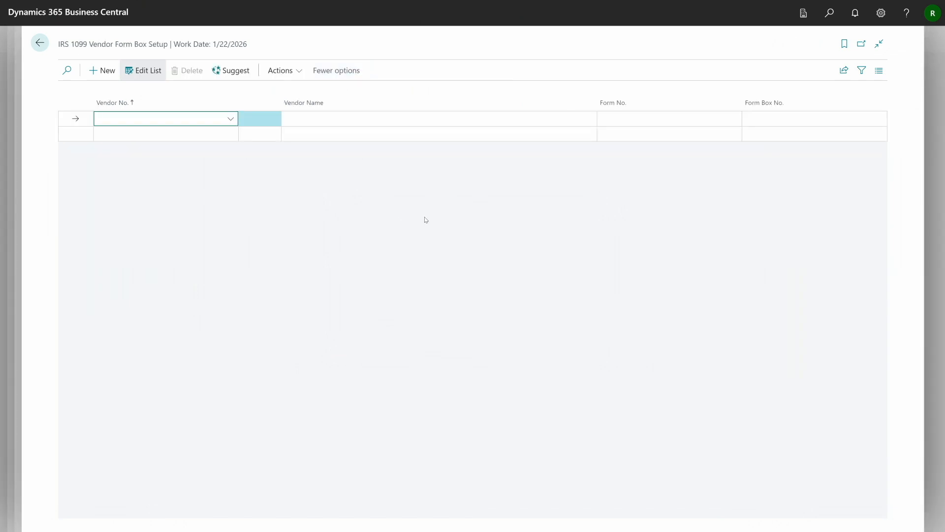
Add a vendor form box setup line for London Postmaster with its vendor number, form MISC and form box MISC-01
type("10000")
key("Tab")
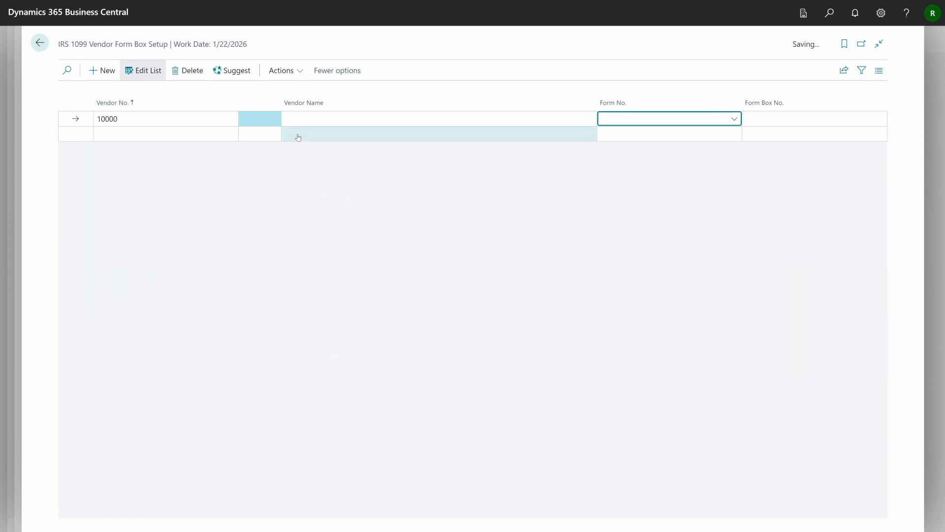
left_click(736, 123)
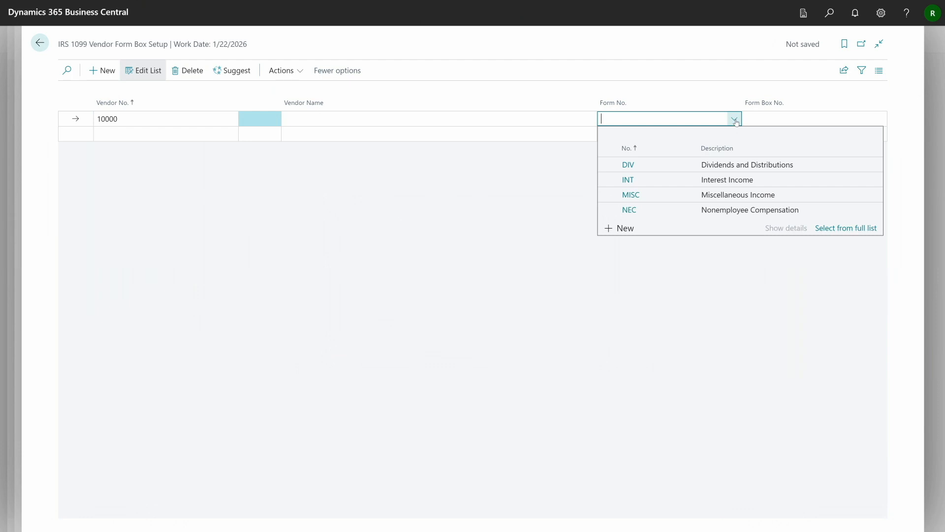
left_click(710, 197)
left_click(866, 120)
left_click(879, 120)
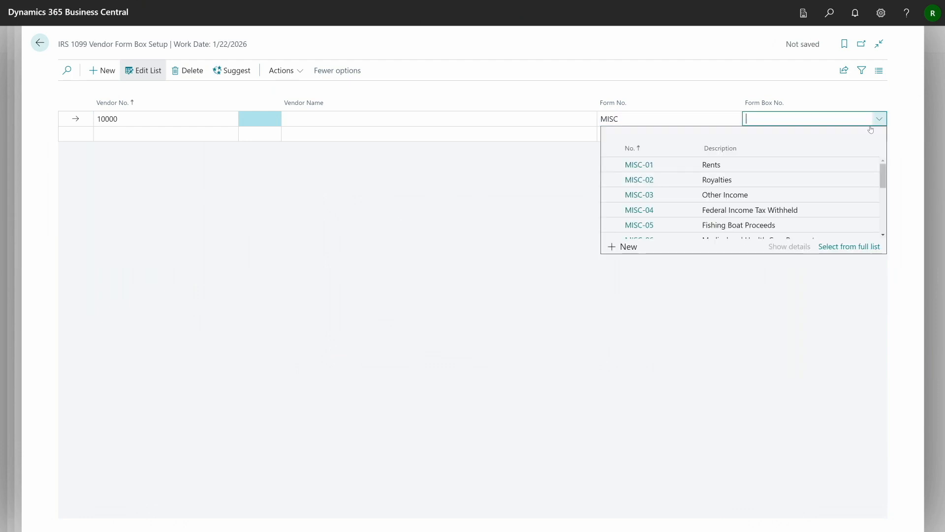
left_click(712, 166)
left_click(743, 132)
left_click(768, 118)
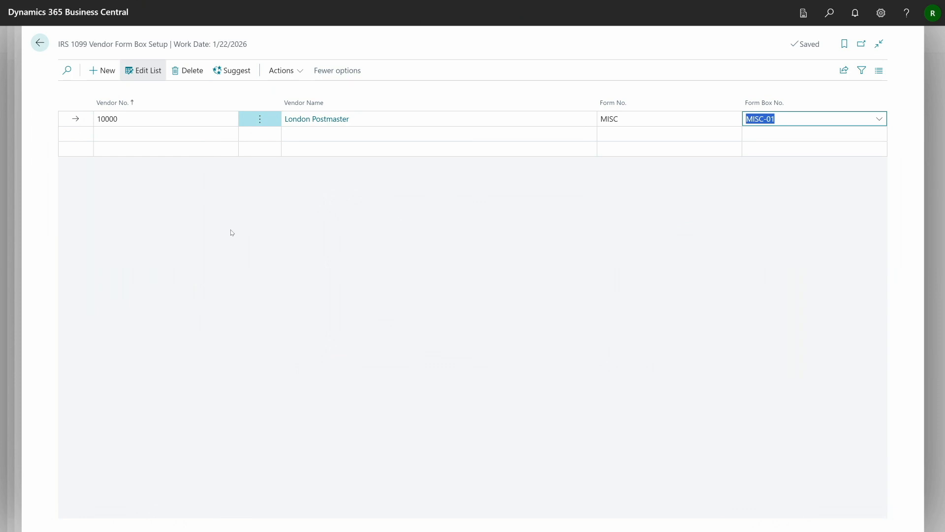
Delete the London Postmaster line from the vendor form box setup
left_click(256, 123)
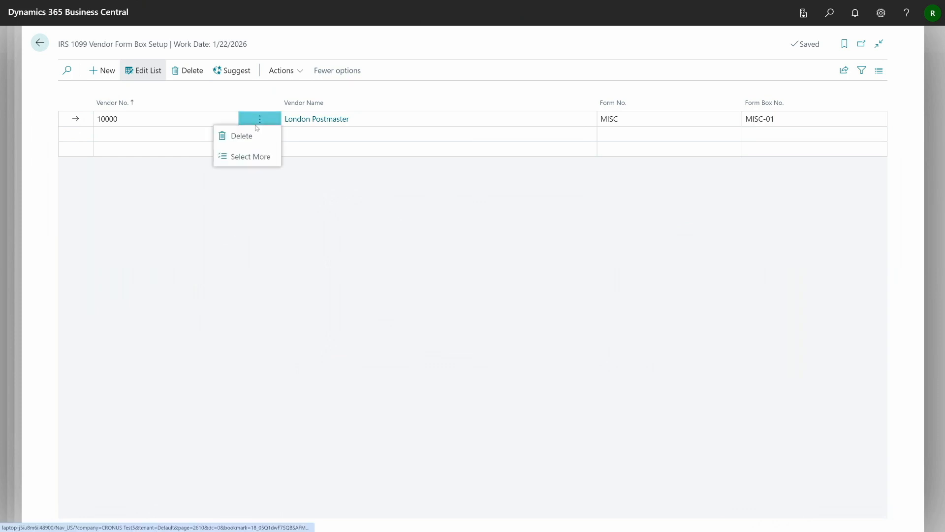
left_click(237, 136)
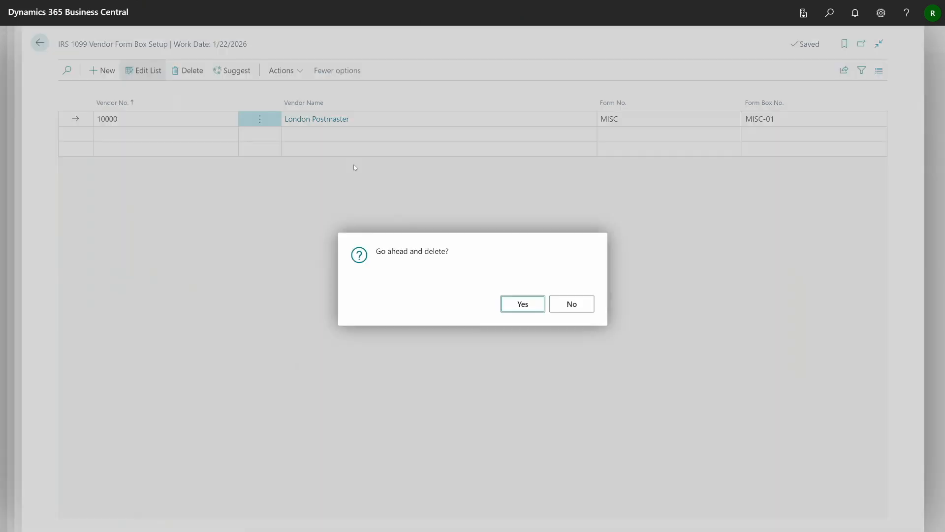
left_click(540, 308)
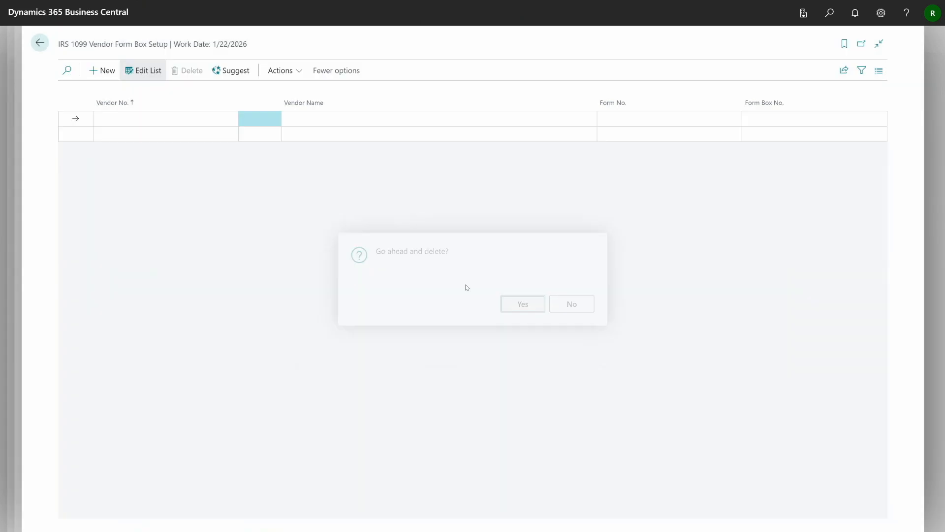
Start the vendor suggestion for the form box setup and filter vendors by Partner Type Person
left_click(236, 72)
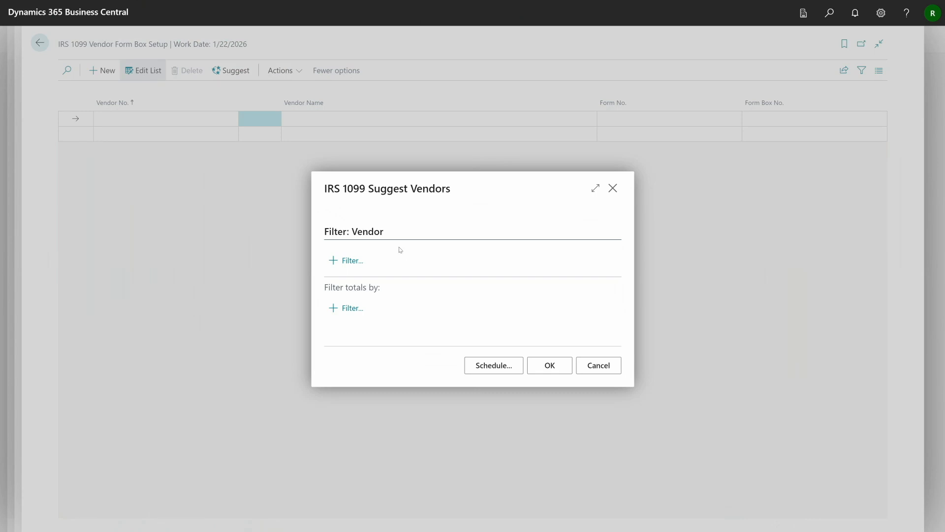
left_click(354, 261)
type("Partner")
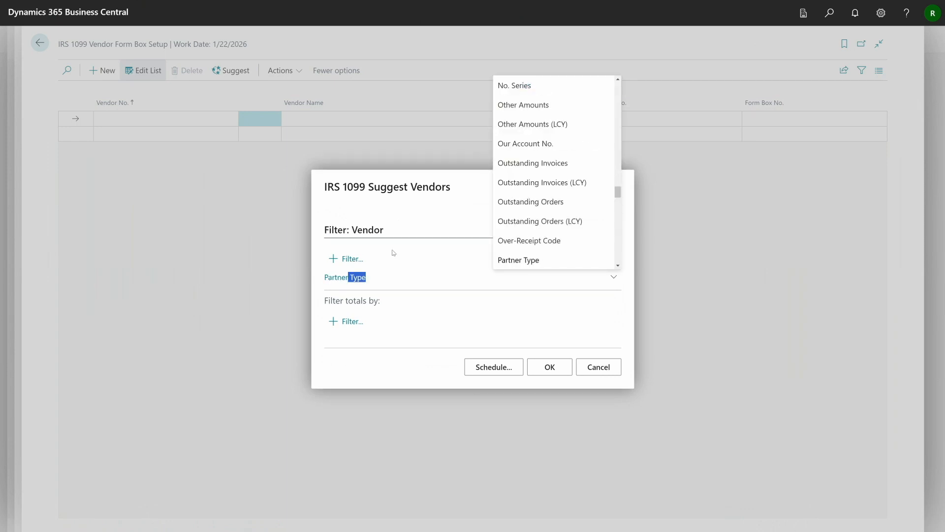
key("Return")
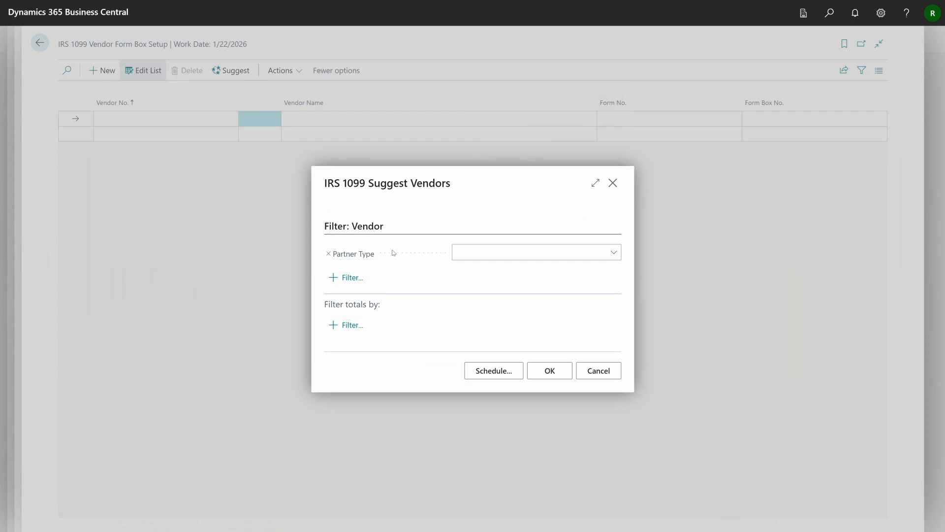
left_click(614, 252)
left_click(481, 308)
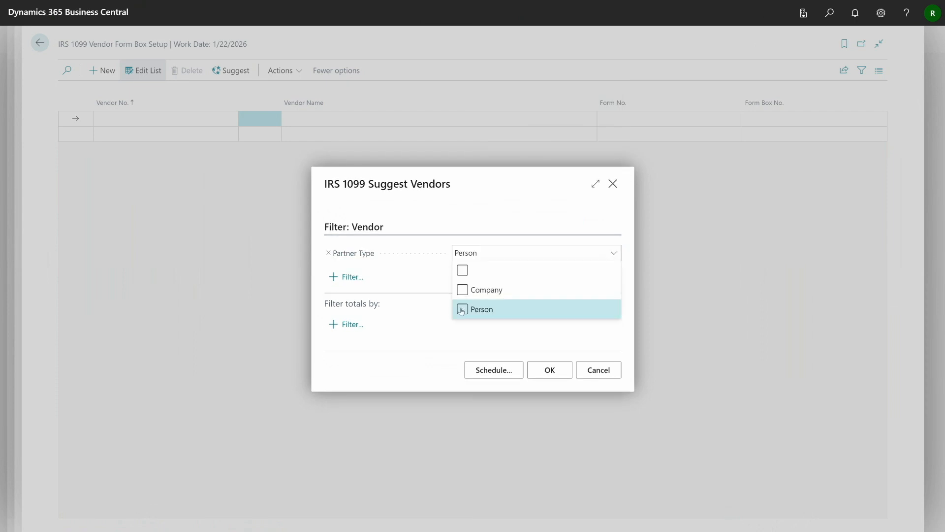
left_click(541, 211)
Add a Gen. Bus. Posting Group filter of DOMESTIC and run the vendor suggestion
left_click(369, 276)
type("Gen bus")
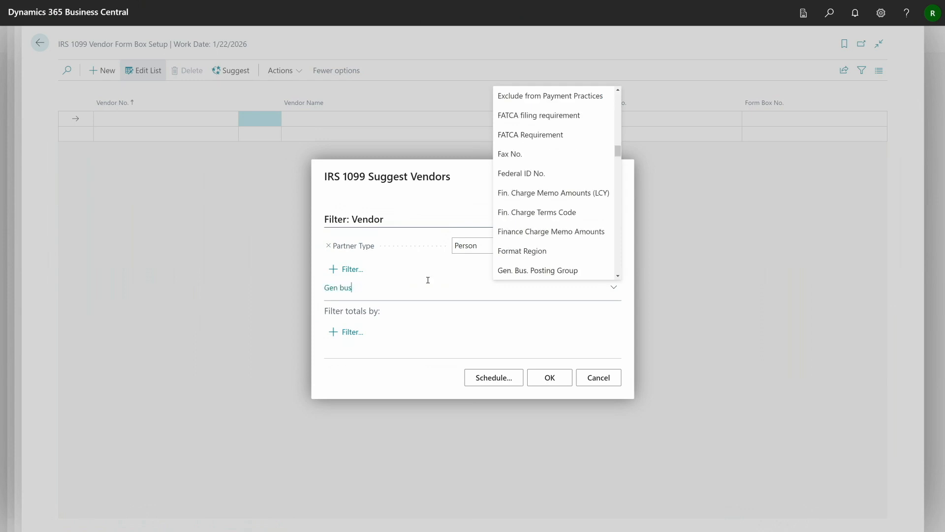
key("Return")
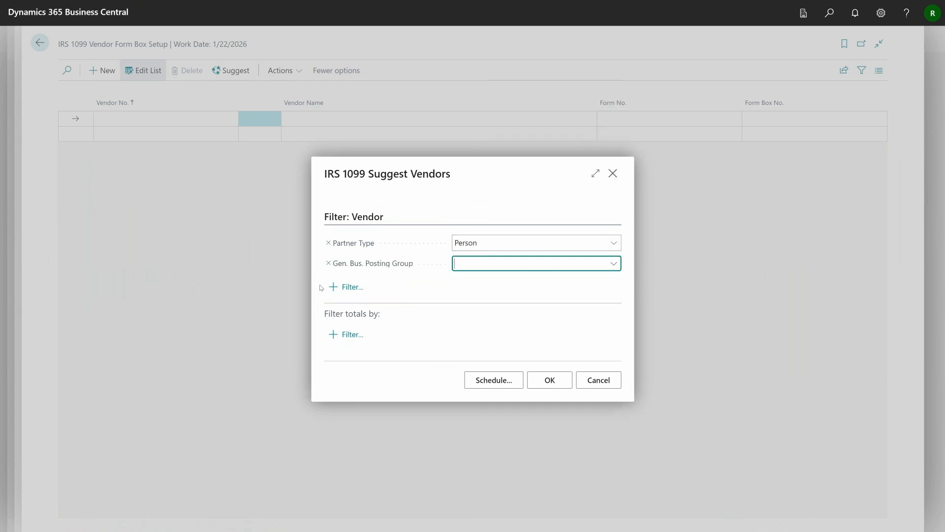
type("domes")
key("Tab")
left_click(523, 264)
type("domestic")
key("Tab")
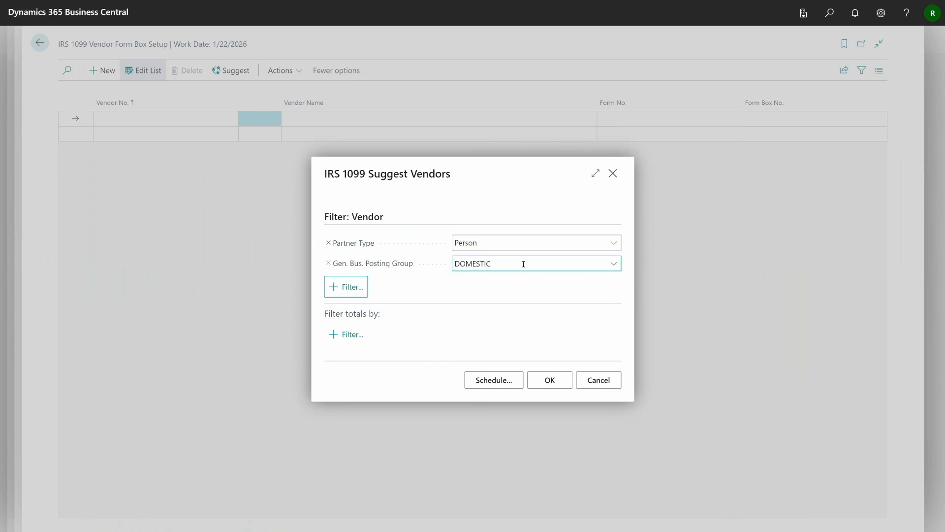
left_click(551, 379)
Assign form MISC and form box MISC-01 to London Postmaster in the vendor form box setup
left_click(646, 117)
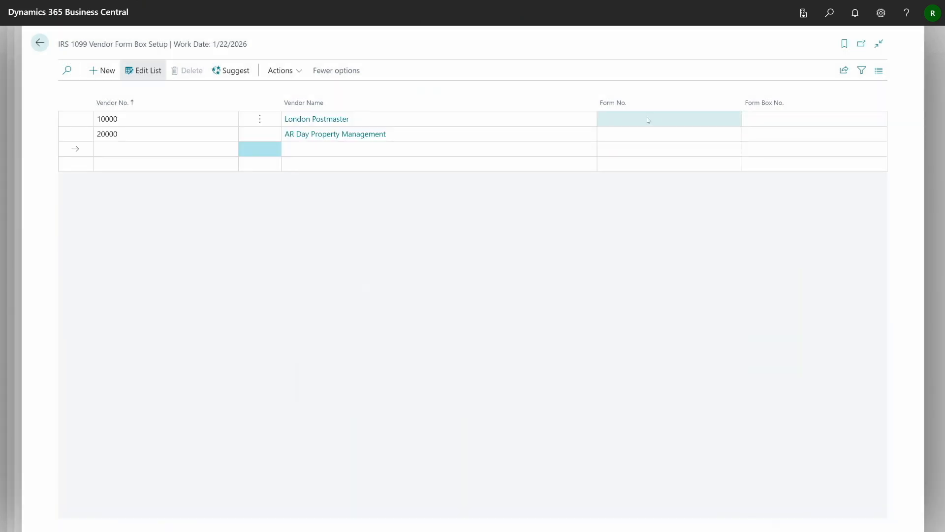
left_click(634, 72)
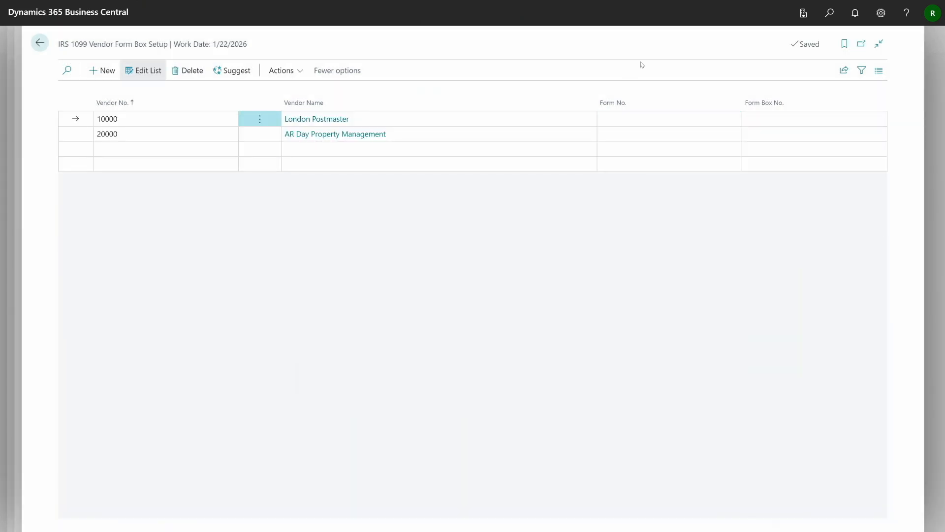
left_click(729, 122)
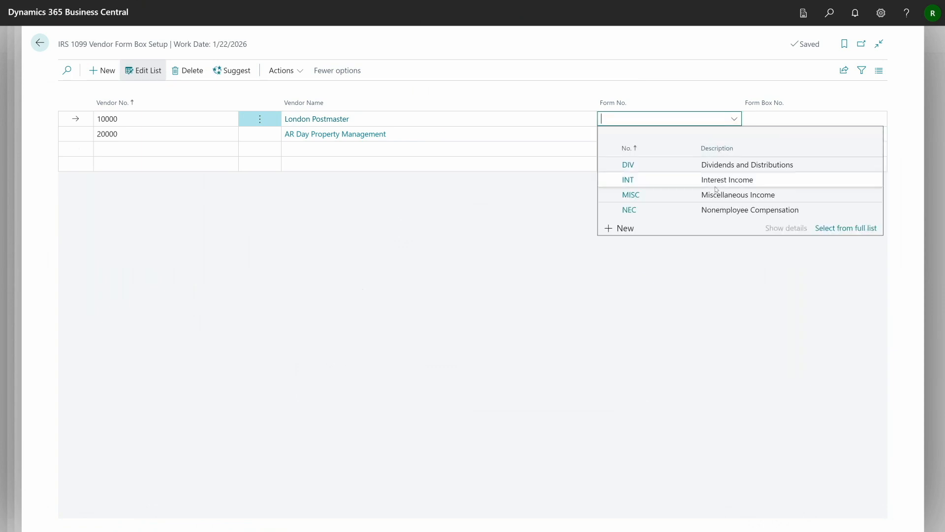
left_click(717, 195)
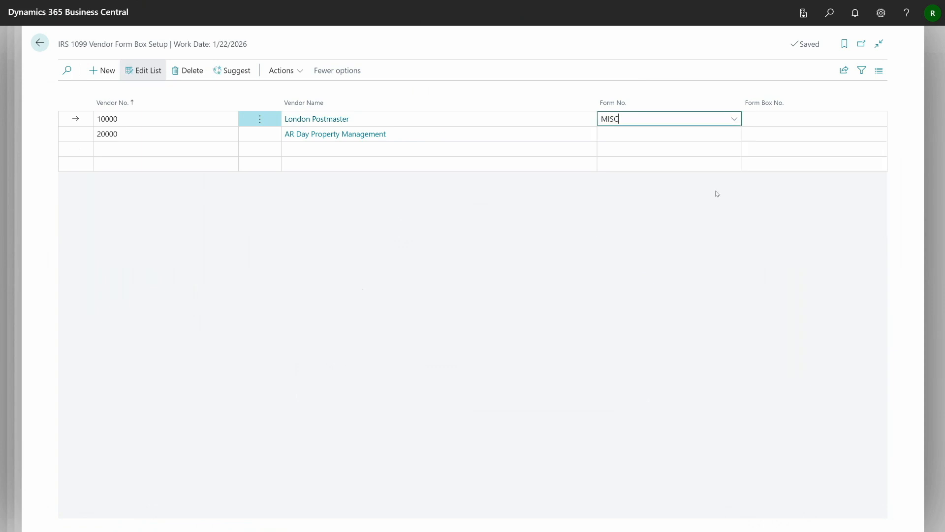
left_click(854, 118)
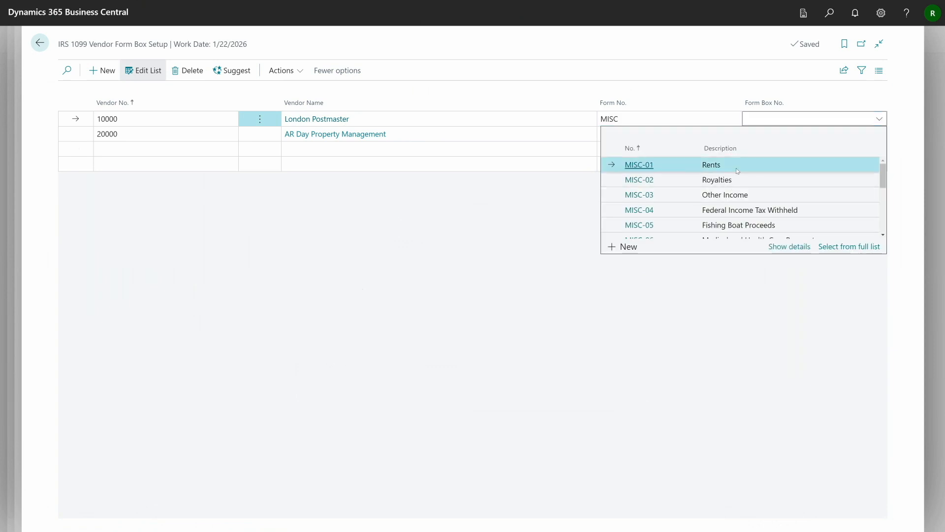
left_click(762, 165)
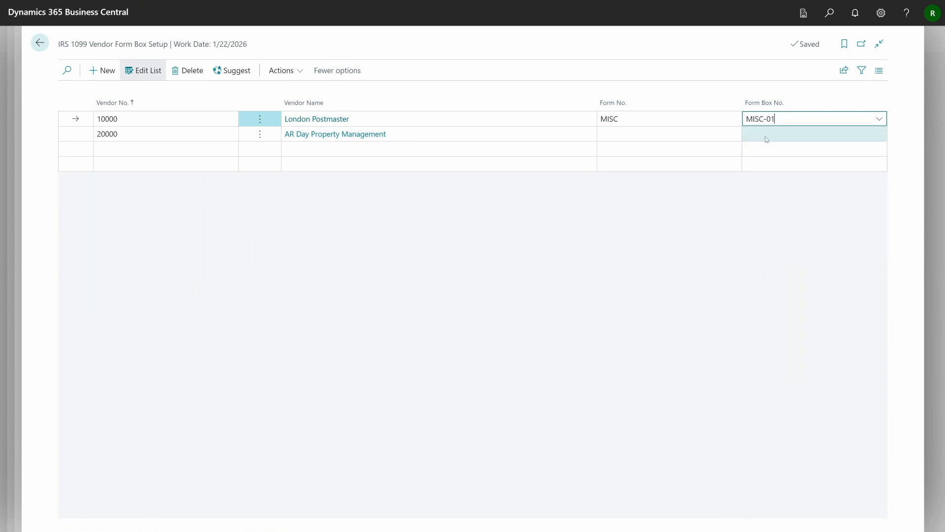
left_click(709, 118)
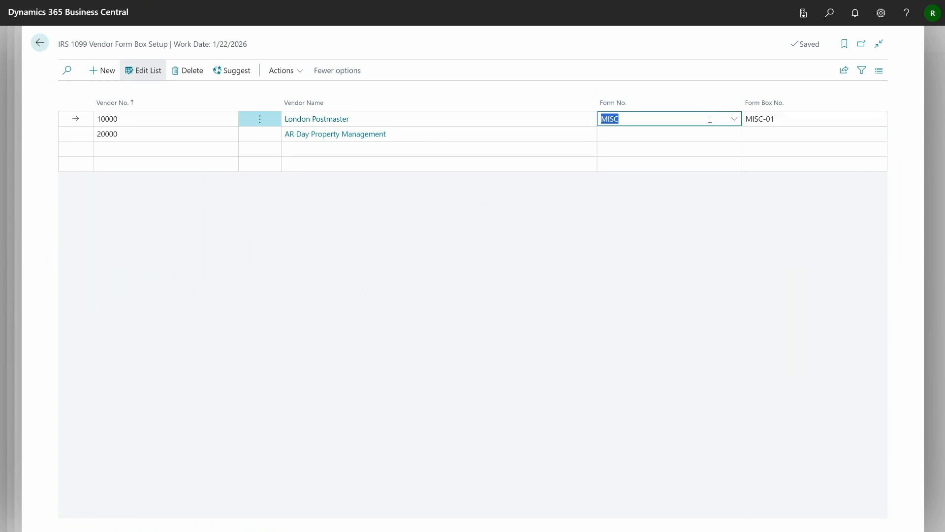
Open the Propagate options for the vendor form box setup and include purchase documents and vendor ledger entries
left_click(291, 72)
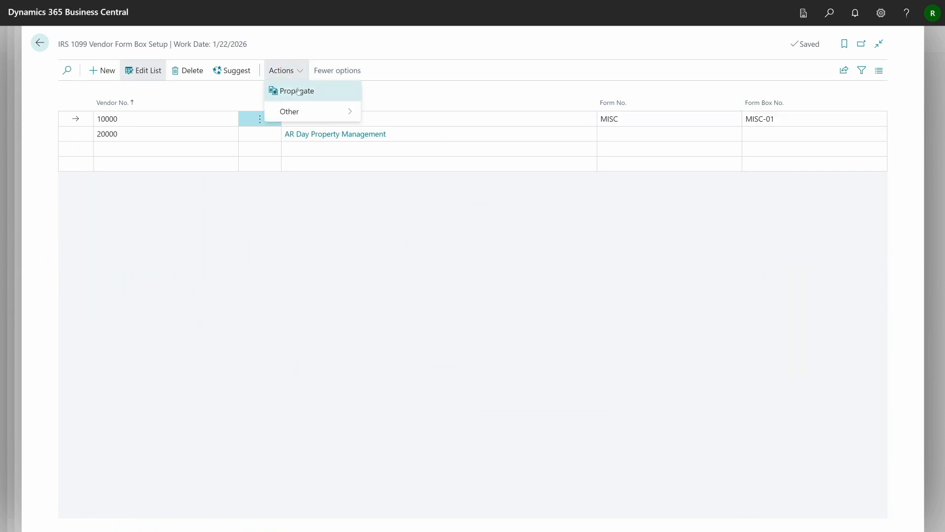
left_click(604, 67)
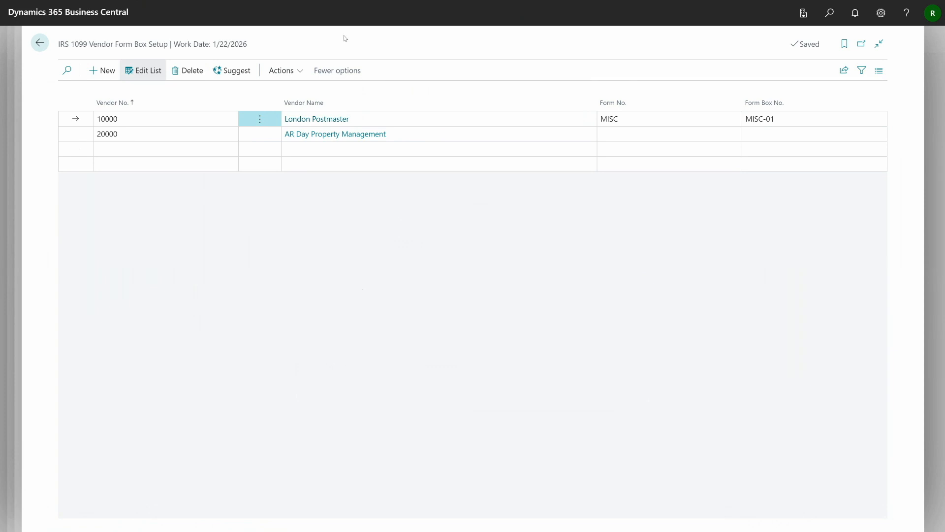
left_click(278, 72)
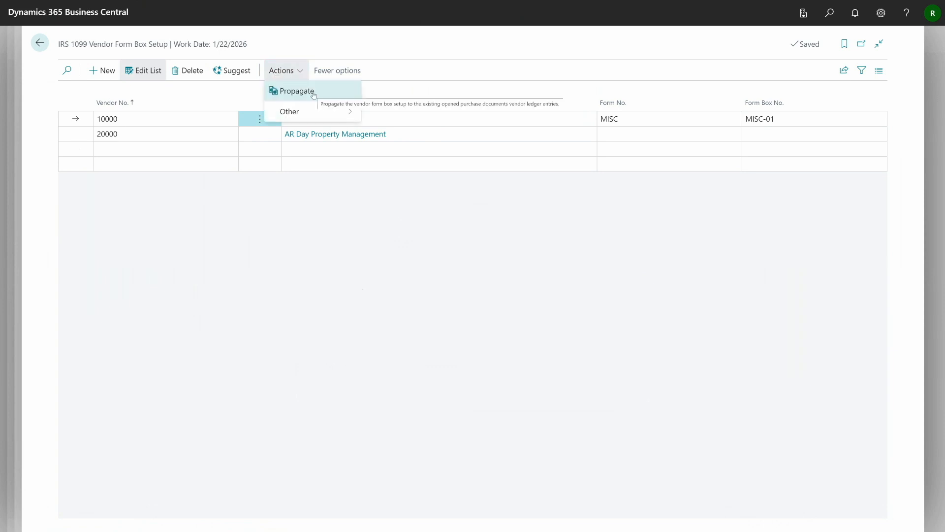
left_click(296, 91)
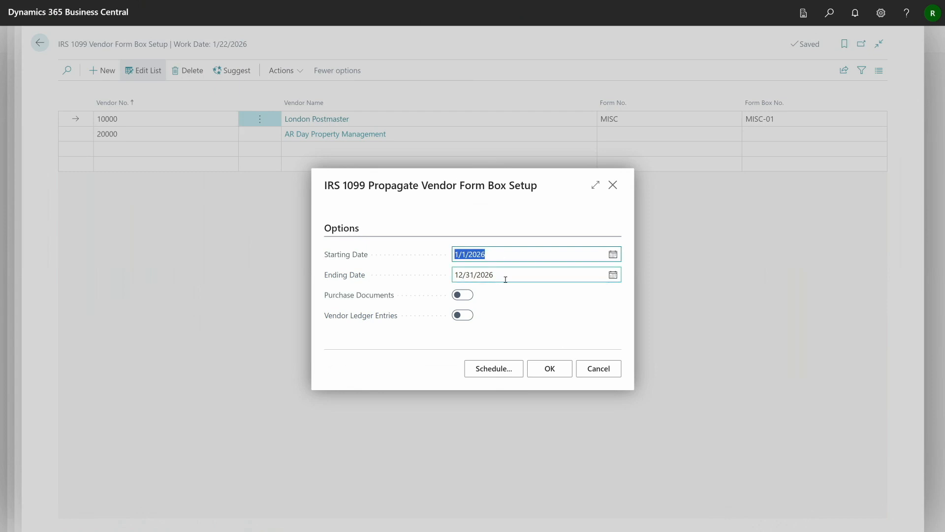
left_click(494, 298)
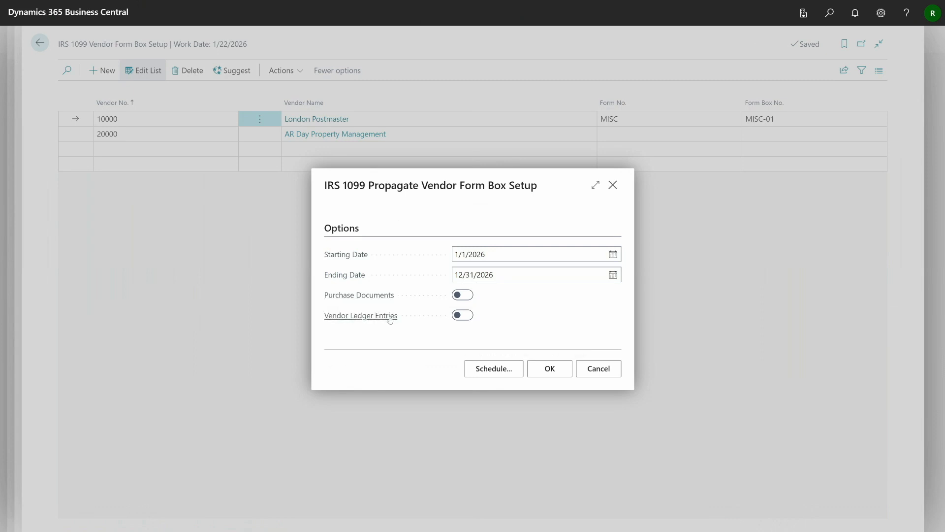
mouse_move(388, 321)
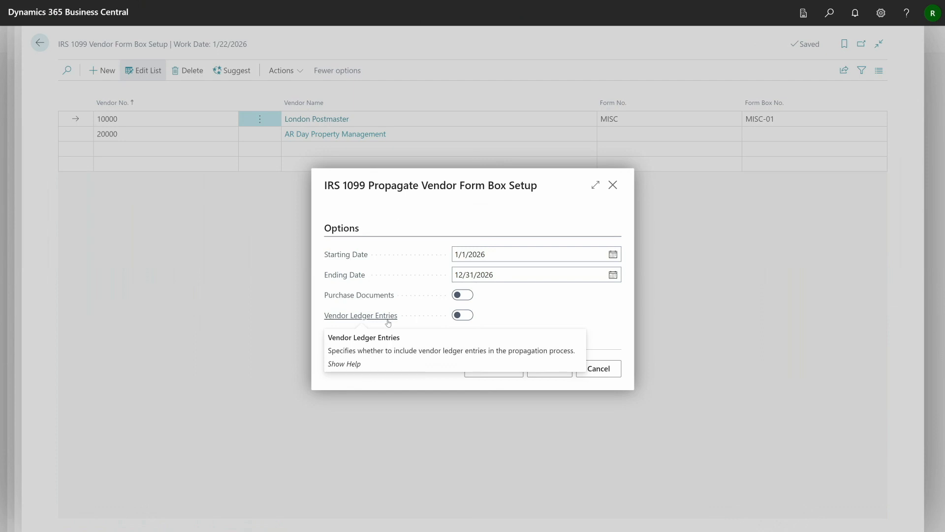
left_click(462, 294)
left_click(462, 315)
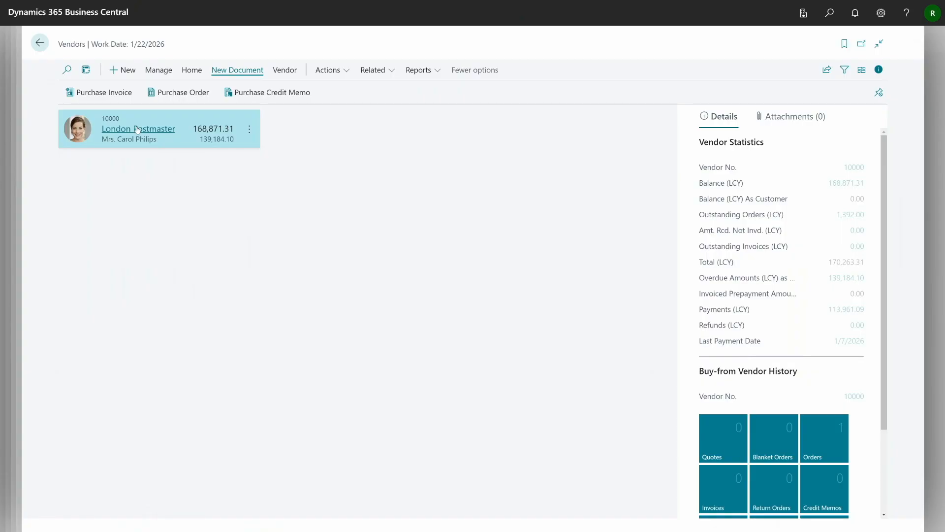
Examine the IRS 1099 payment fields on London Postmaster's vendor card and its form box setup by period, and return to the card
left_click(138, 130)
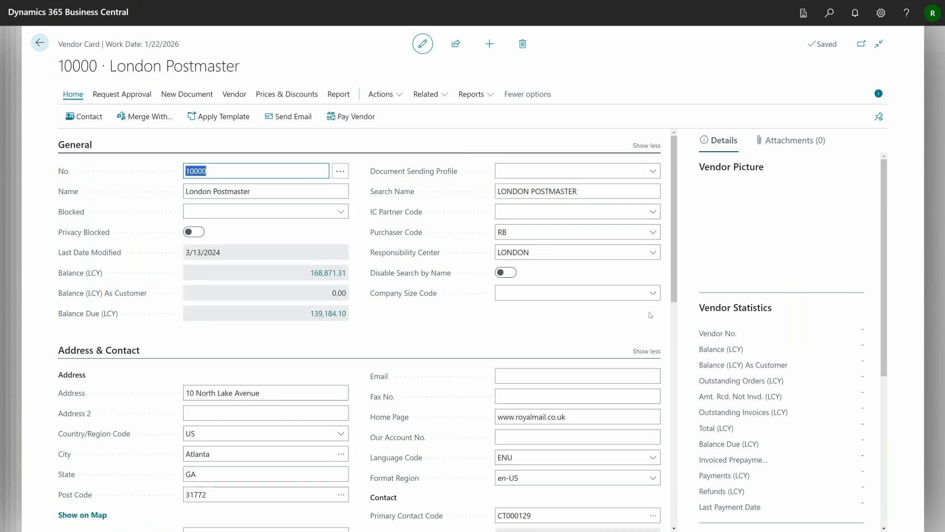
left_click_drag(674, 273, 667, 394)
scroll(667, 393, "down", 5)
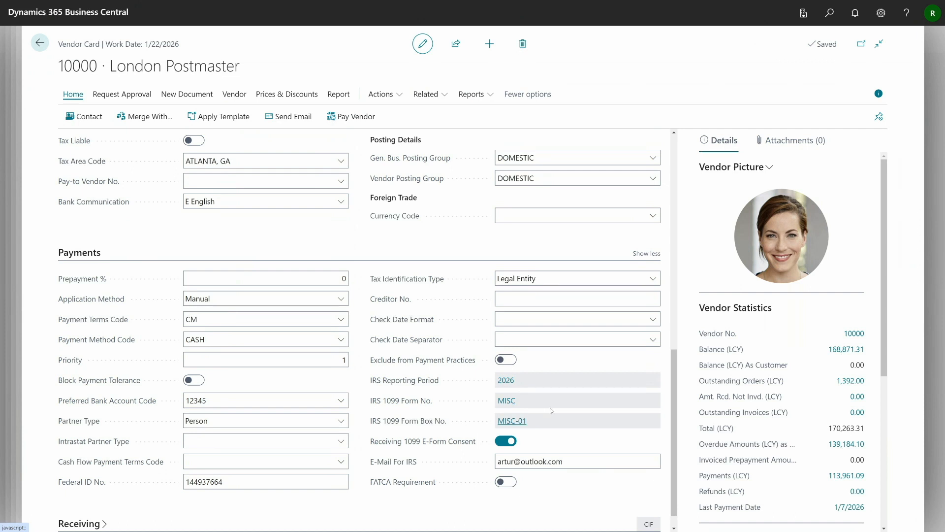
left_click(521, 422)
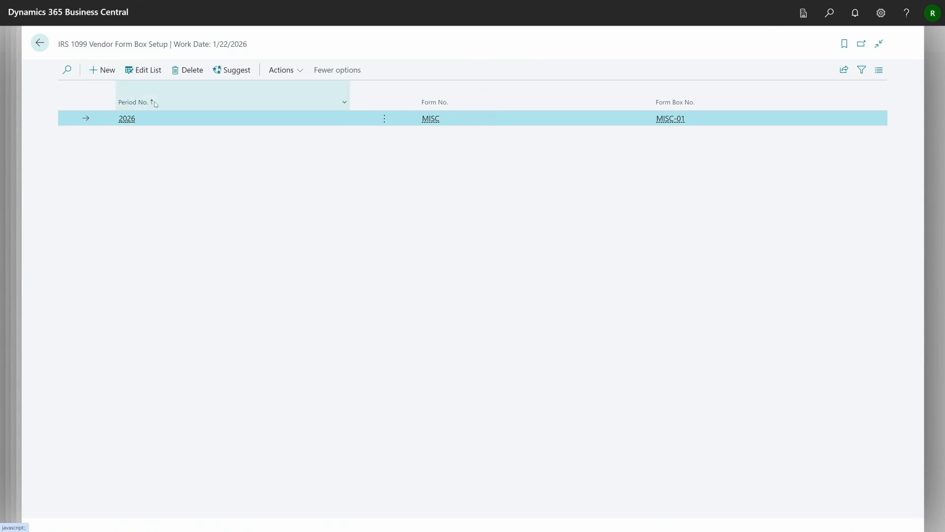
left_click(40, 43)
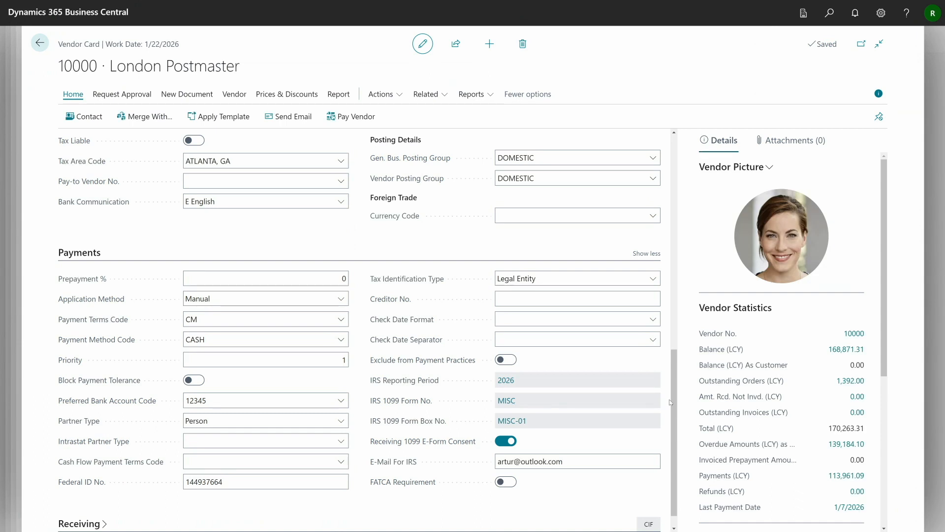
scroll(667, 399, "down", 1)
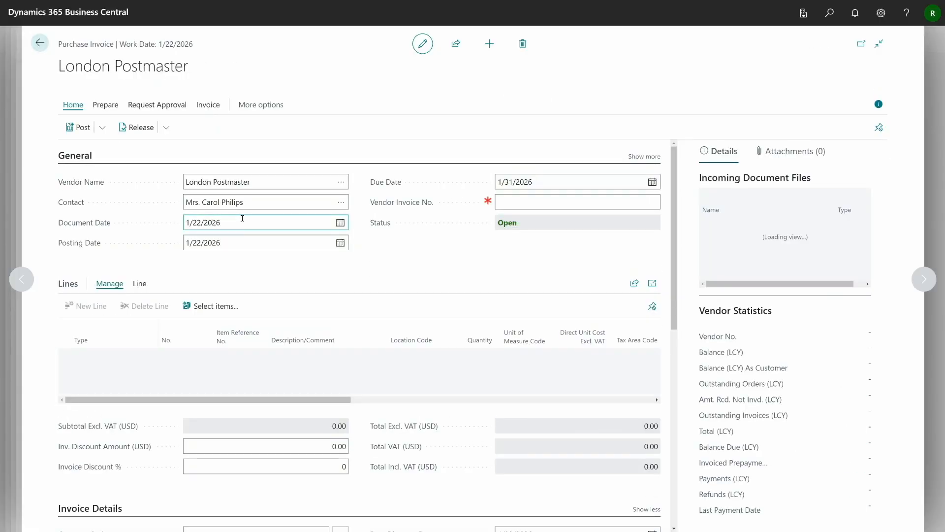
Set the vendor invoice number to 1001 on London Postmaster's purchase invoice
left_click(531, 217)
type("1001")
key("Tab")
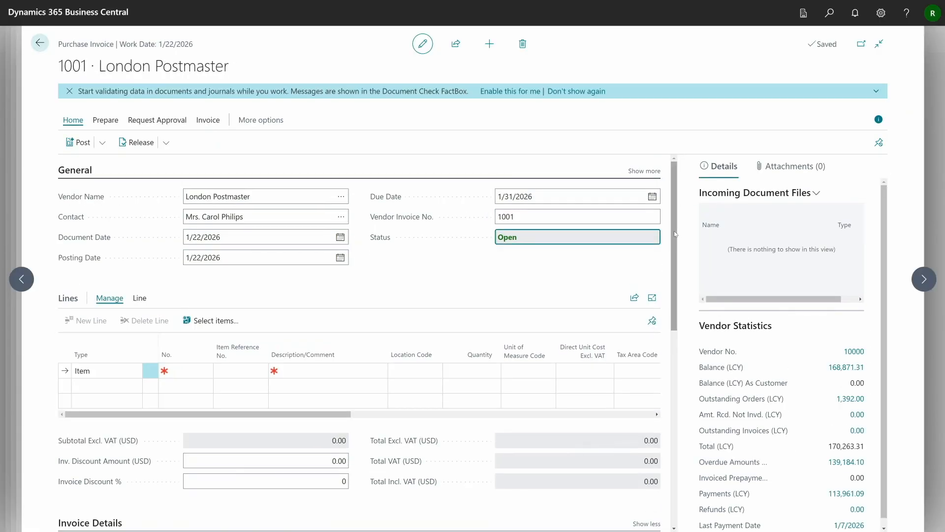
Change the purchase invoice's IRS 1099 form box to MISC-02 (Royalties) in its shipping and payment details
left_click_drag(676, 234, 675, 422)
left_click(543, 414)
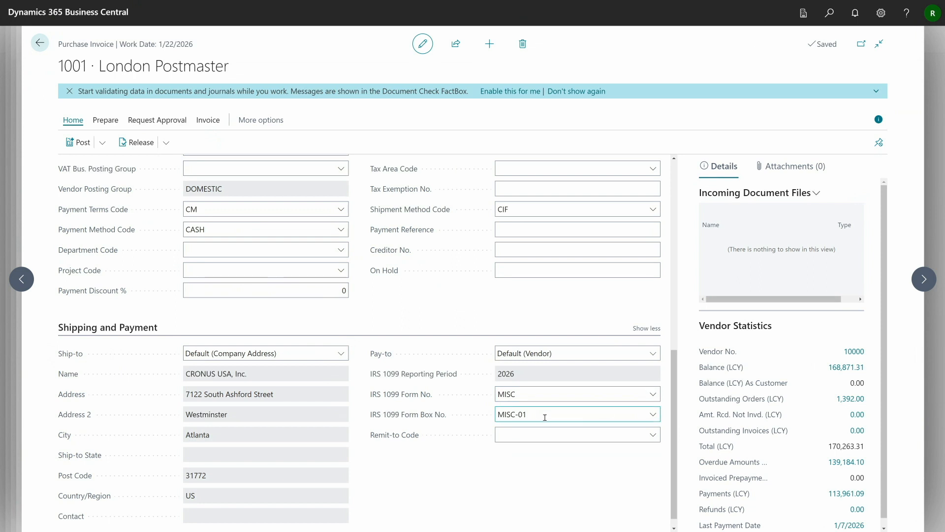
left_click(653, 418)
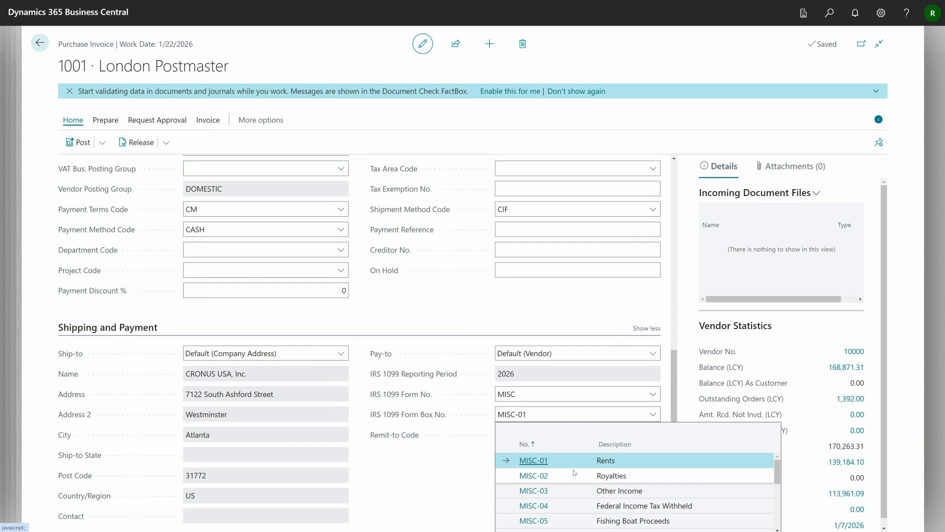
left_click(576, 481)
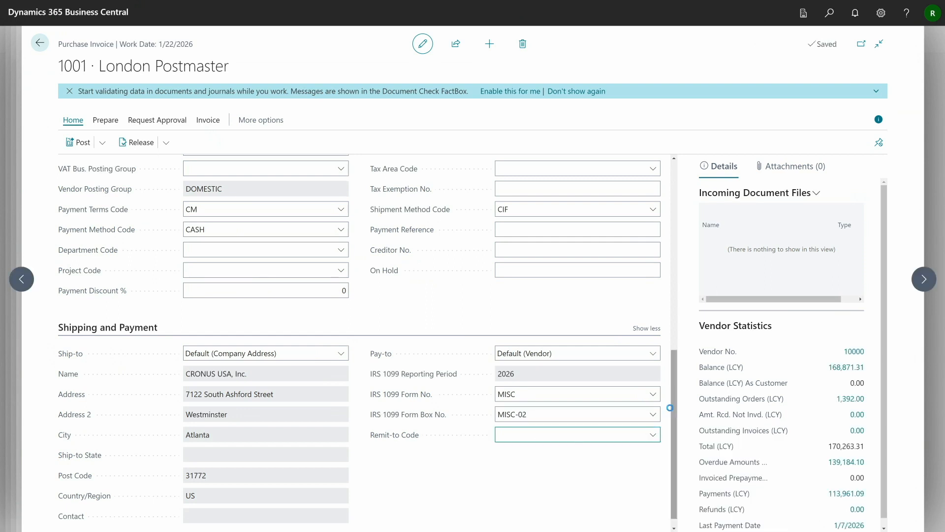
left_click_drag(678, 408, 621, 478)
left_click(621, 477)
Fill the first invoice line with item 1000 (Bicycle), quantity 1, and a direct unit cost of 7,000
left_click_drag(674, 434, 674, 387)
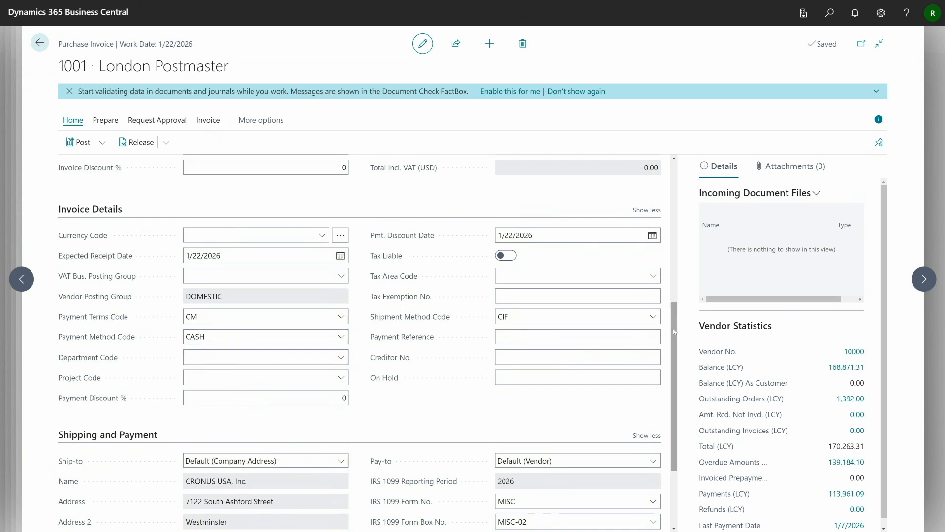
scroll(675, 331, "up", 3)
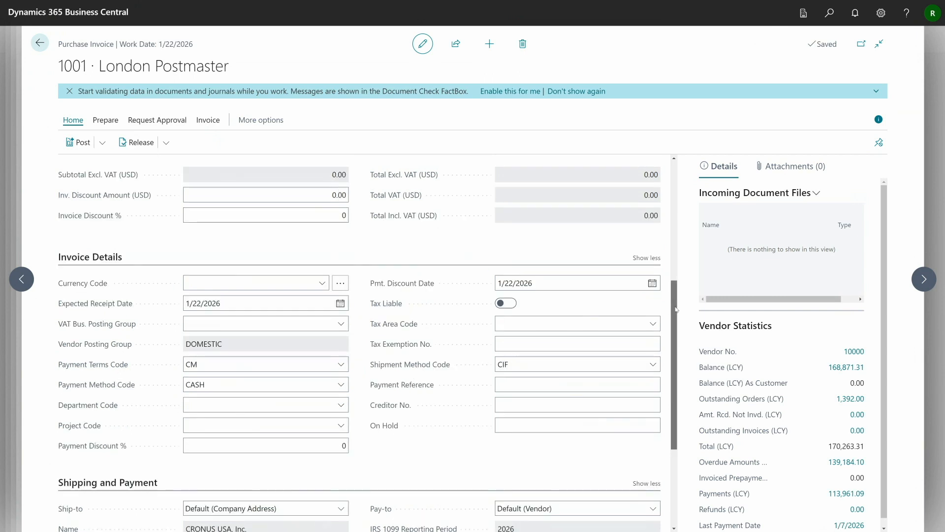
scroll(678, 251, "up", 3)
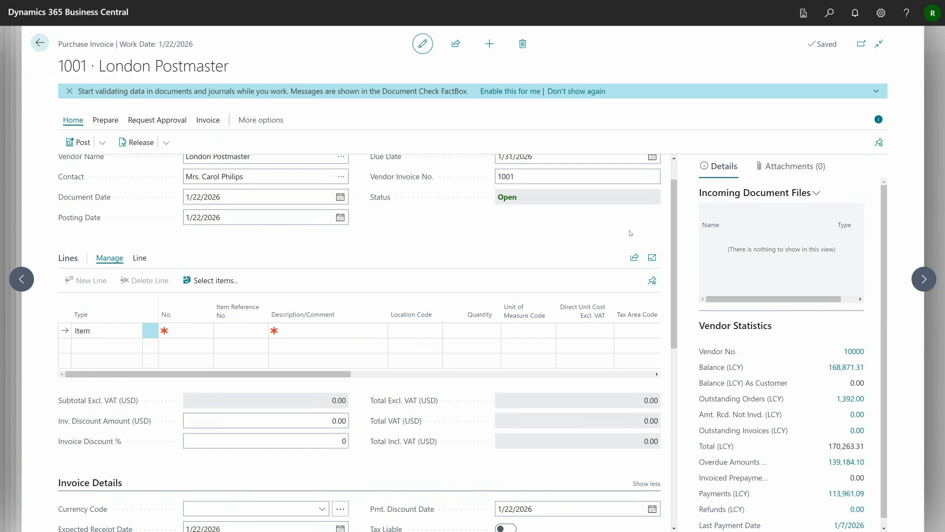
scroll(443, 296, "up", 1)
left_click(193, 370)
type("1000")
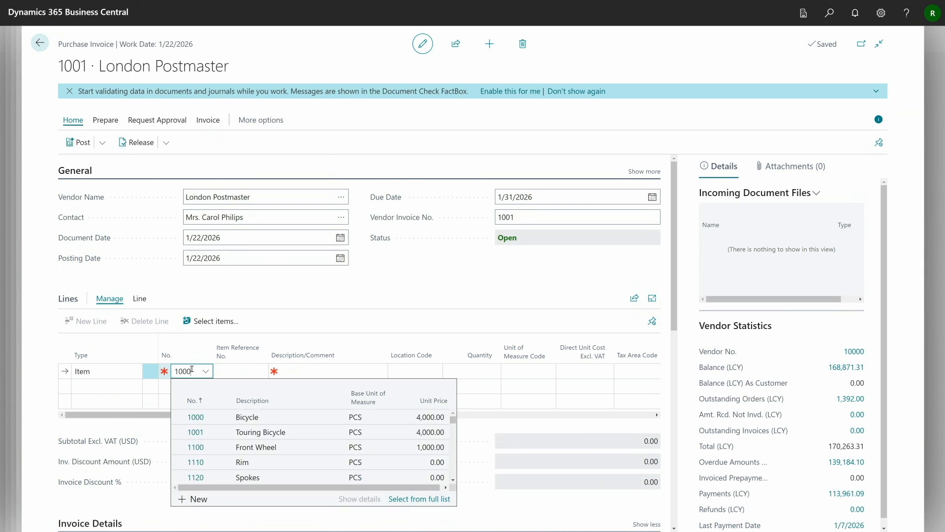
key("Return")
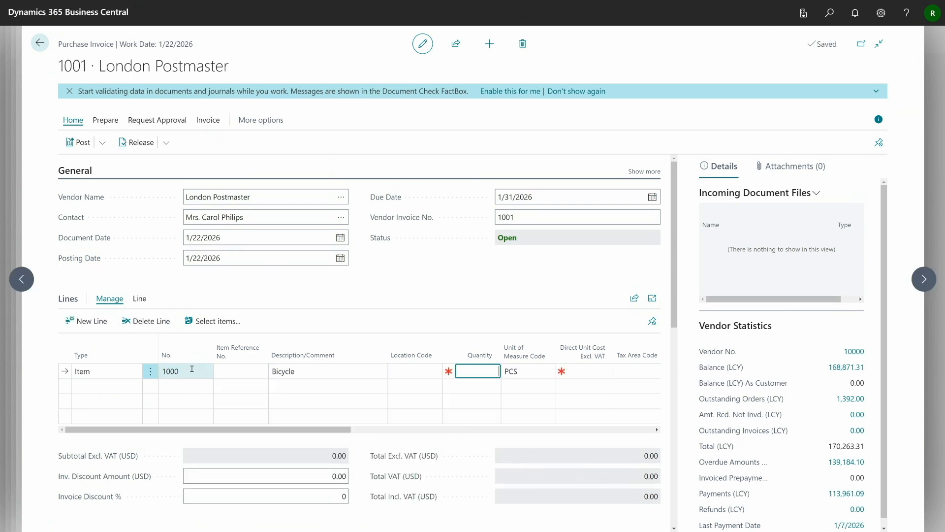
type("1")
key("Return")
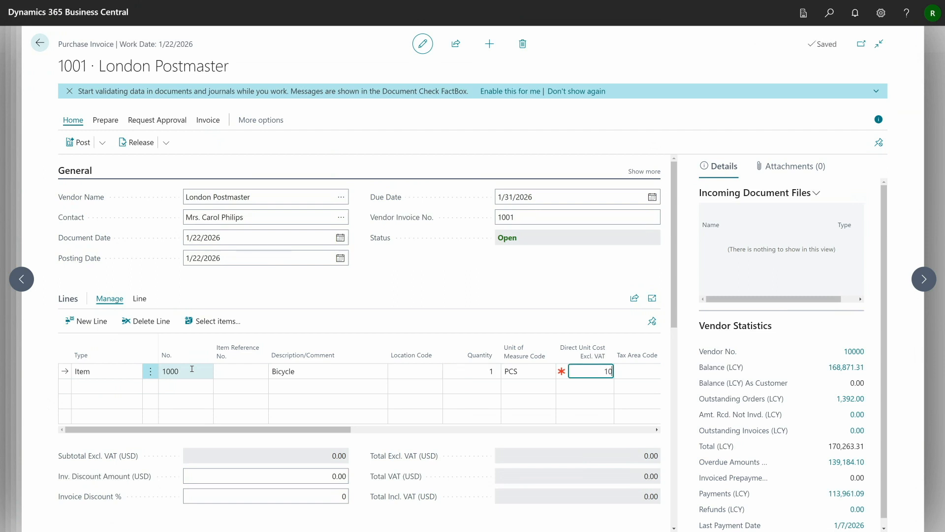
type("7000")
key("Return")
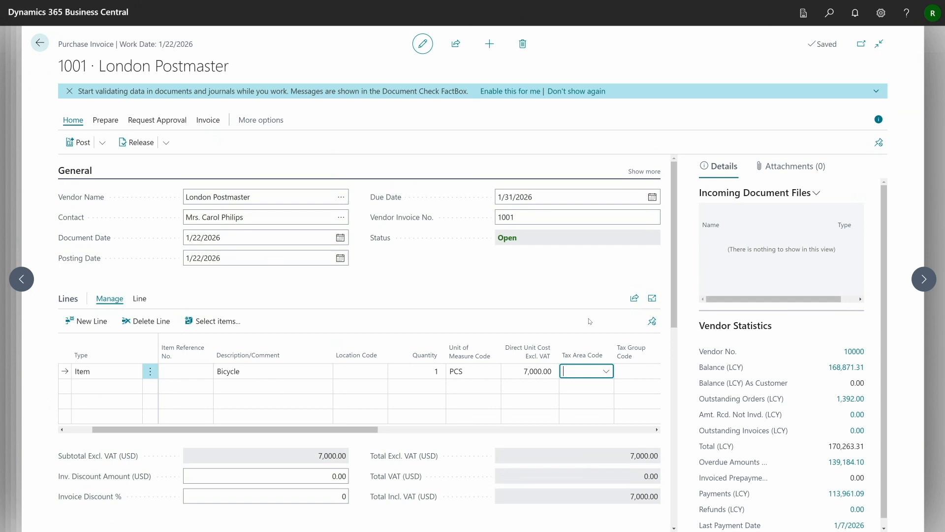
Post London Postmaster's purchase invoice and decline opening the posted invoice
left_click(525, 277)
key("F9")
left_click(524, 304)
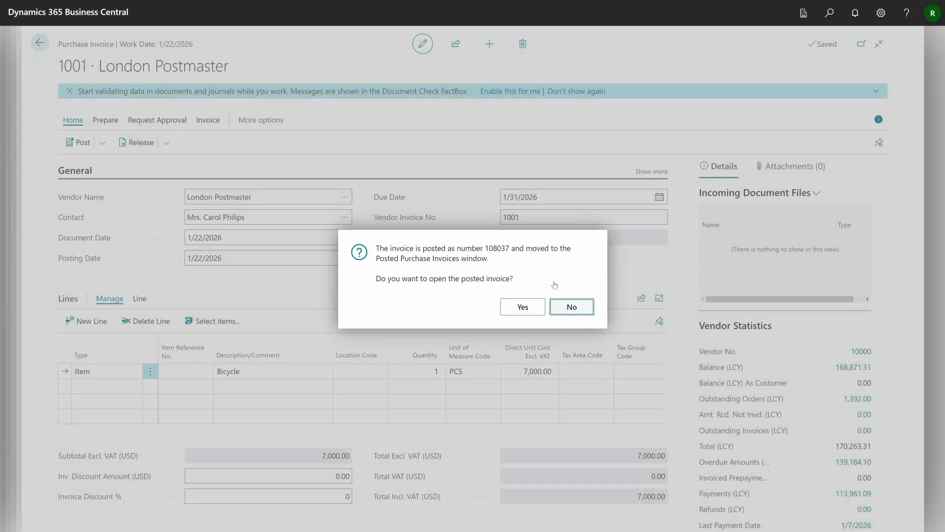
left_click(567, 305)
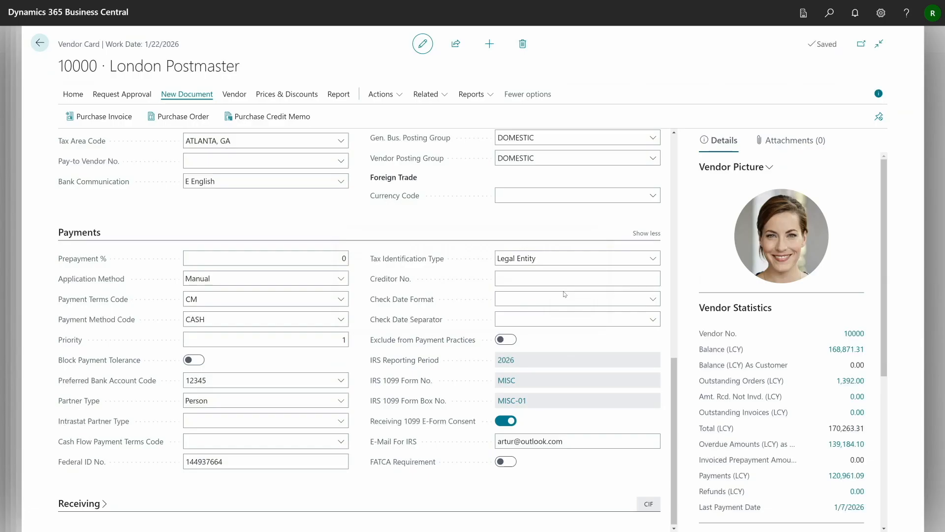
Return to the IRS reporting periods and create the 1099 form documents for period 2026, without vendor or form filters and without replacing existing ones
key("Escape")
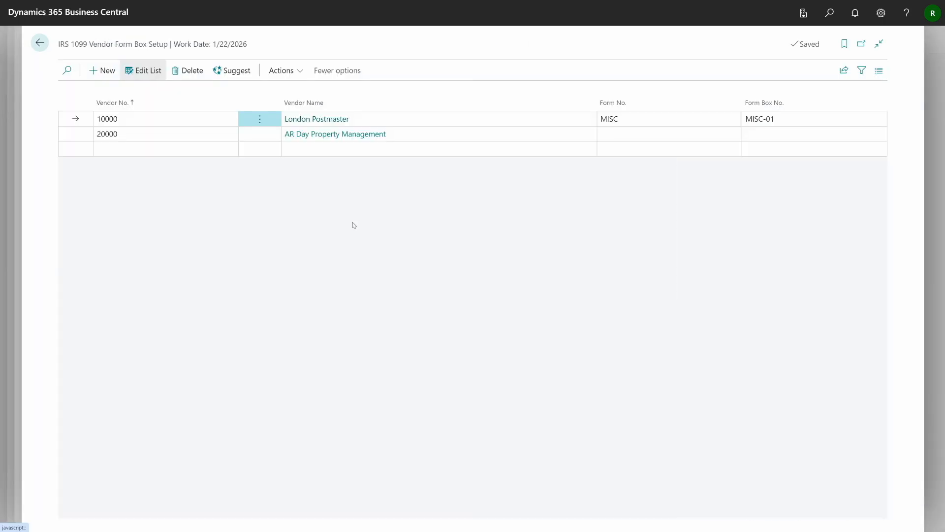
key("Escape")
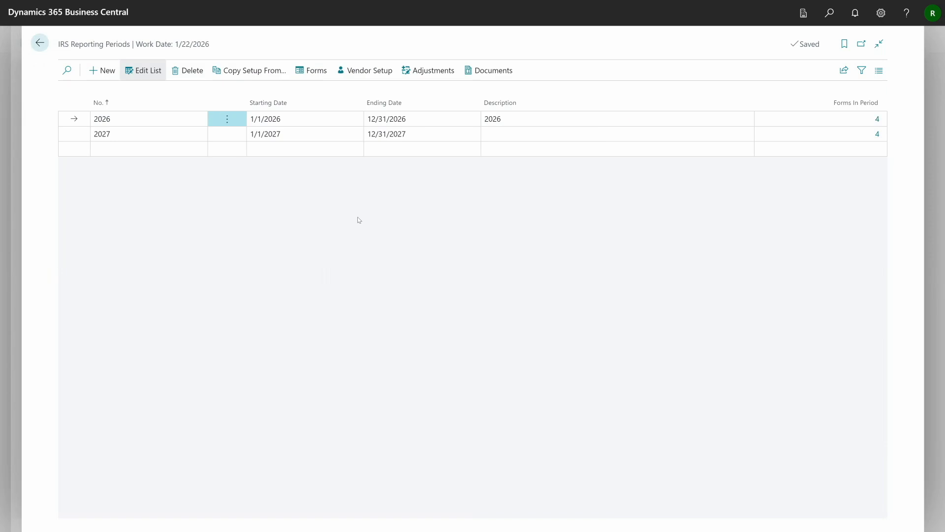
left_click(489, 75)
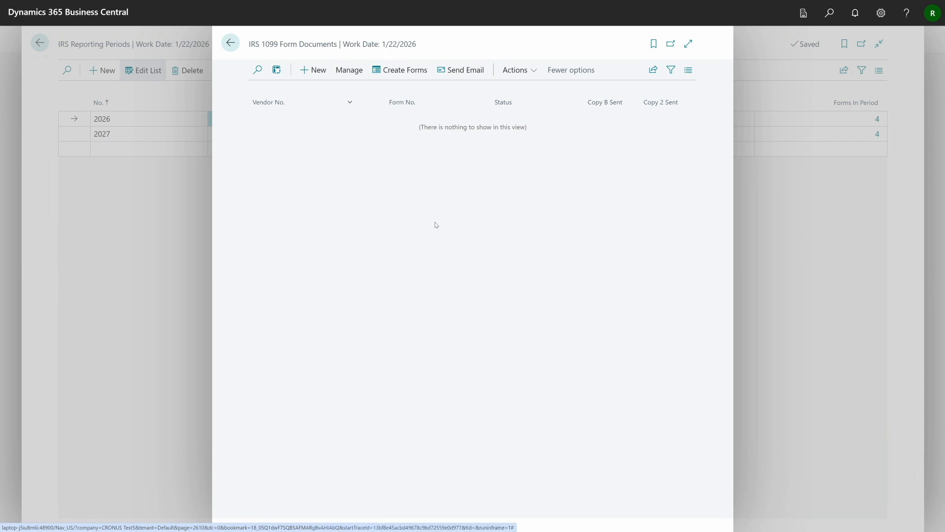
left_click(400, 71)
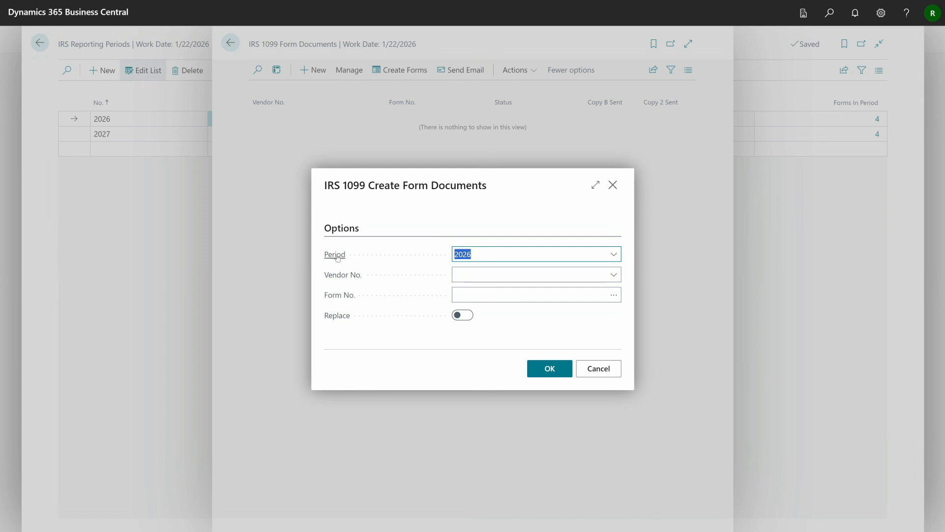
mouse_move(342, 259)
left_click(634, 293)
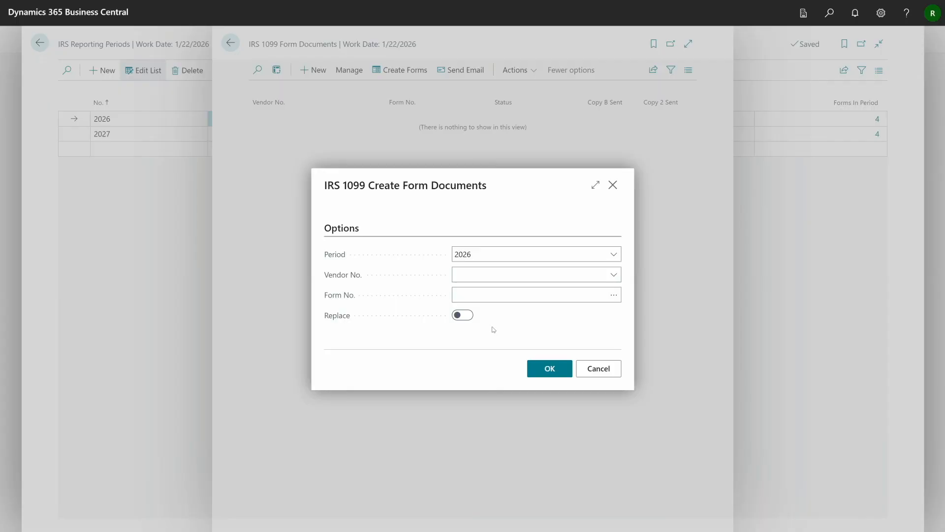
left_click(559, 372)
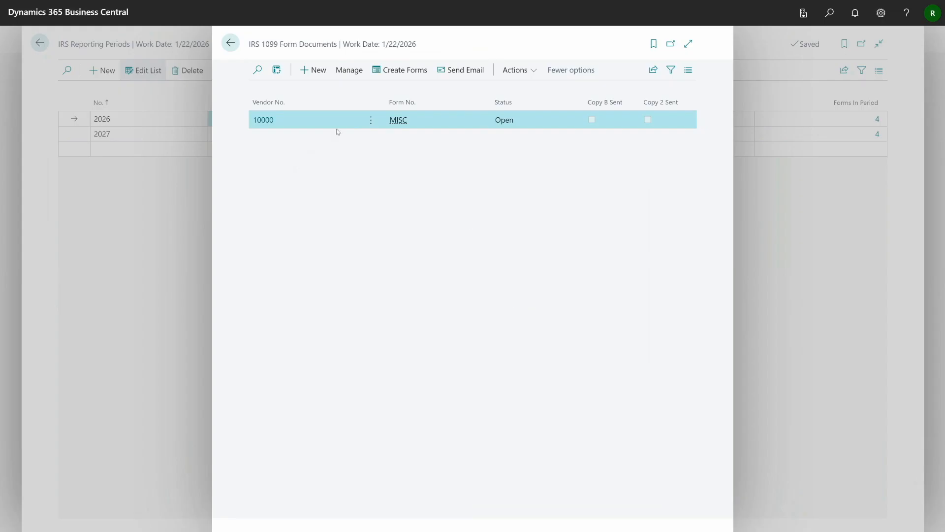
Open London Postmaster's 2026 MISC form document and examine the entries behind the calculated amount, the minimum reportable amount, and the adjustment amount
left_click(263, 121)
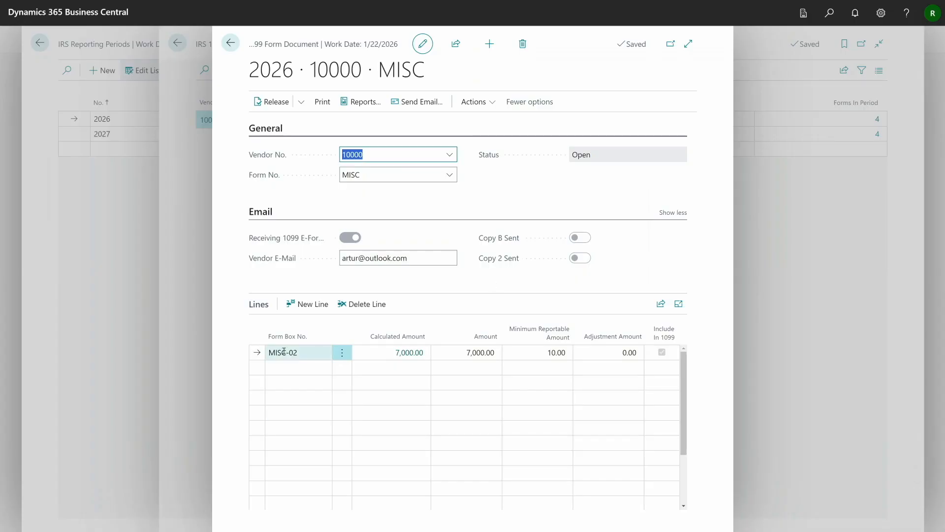
left_click(405, 356)
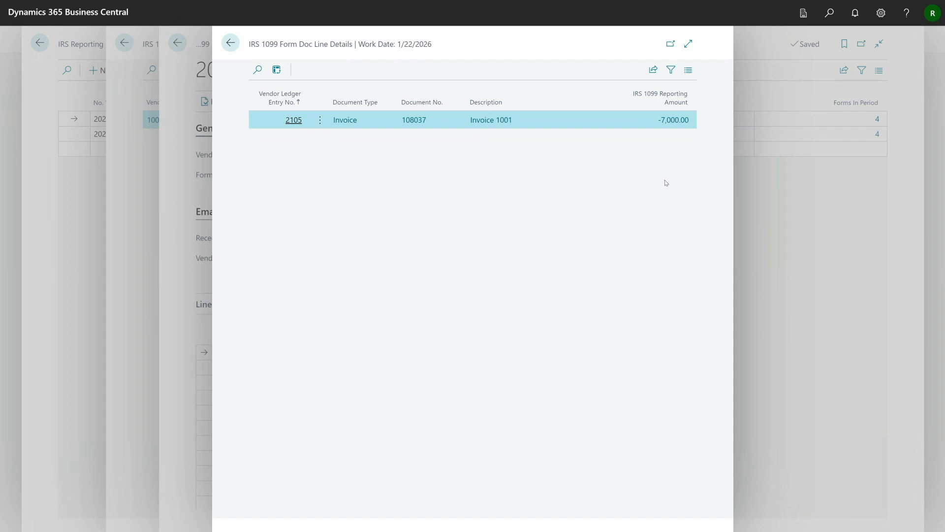
left_click(231, 43)
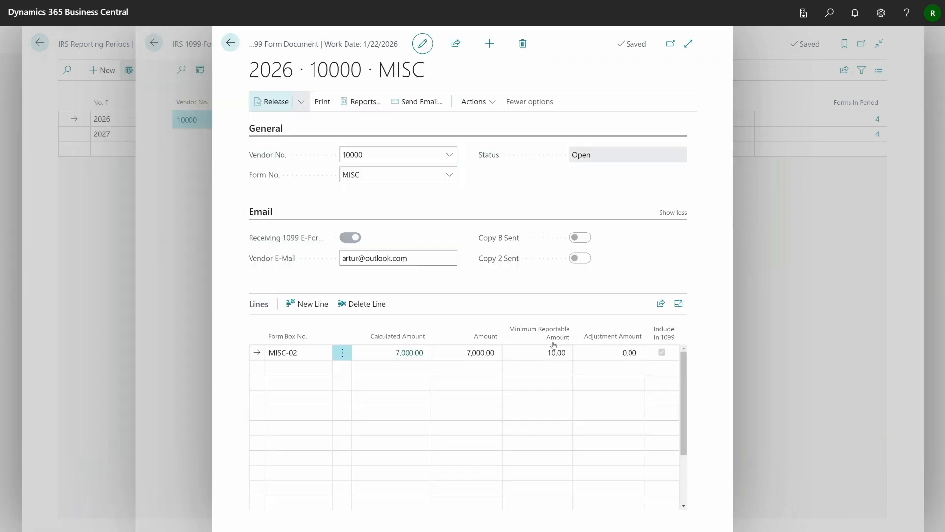
left_click(552, 359)
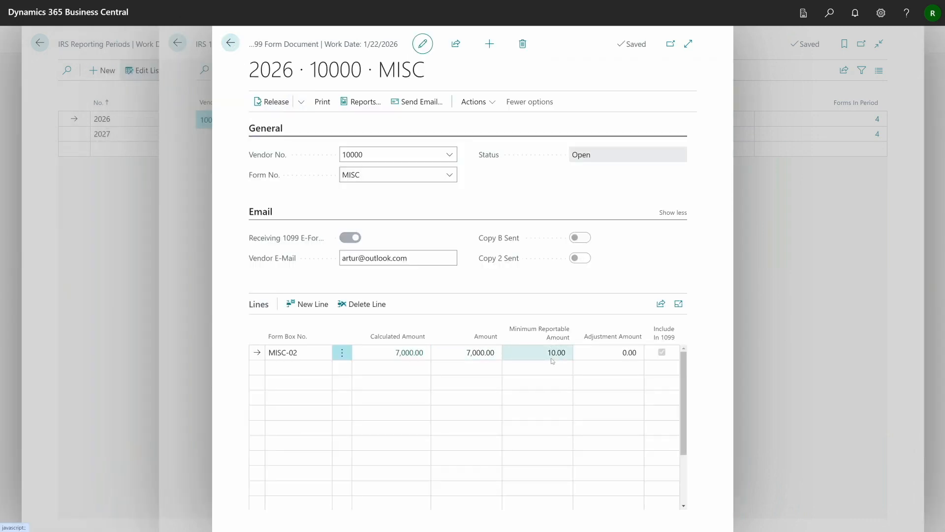
left_click(636, 357)
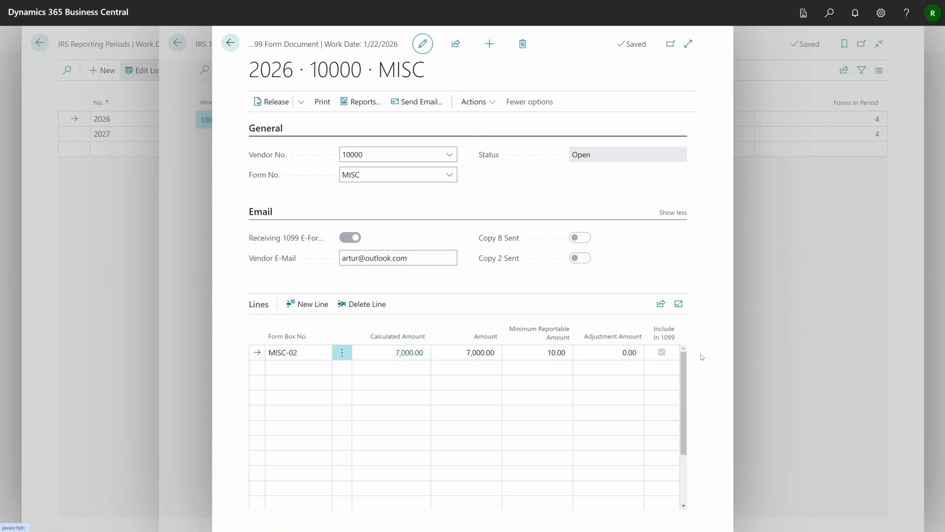
mouse_move(670, 342)
Mark London Postmaster's 2026 MISC form document as submitted
left_click(485, 103)
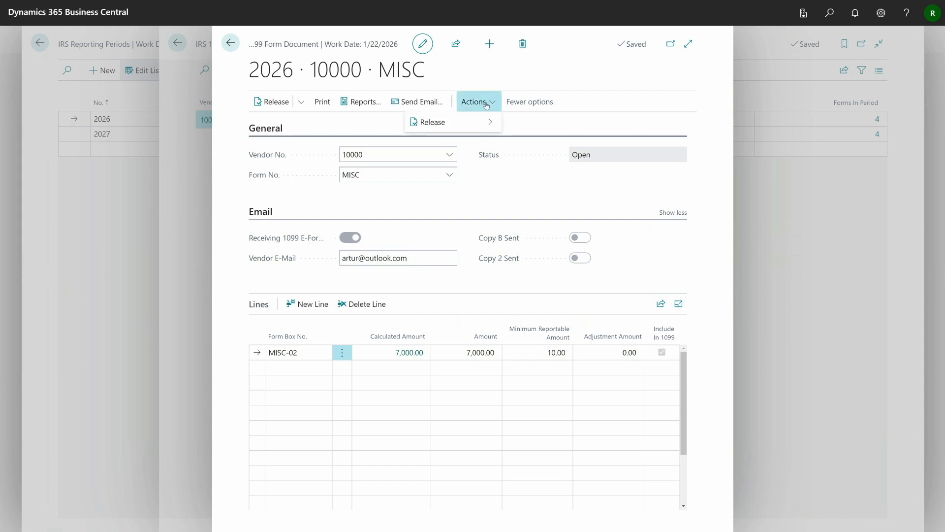
mouse_move(480, 121)
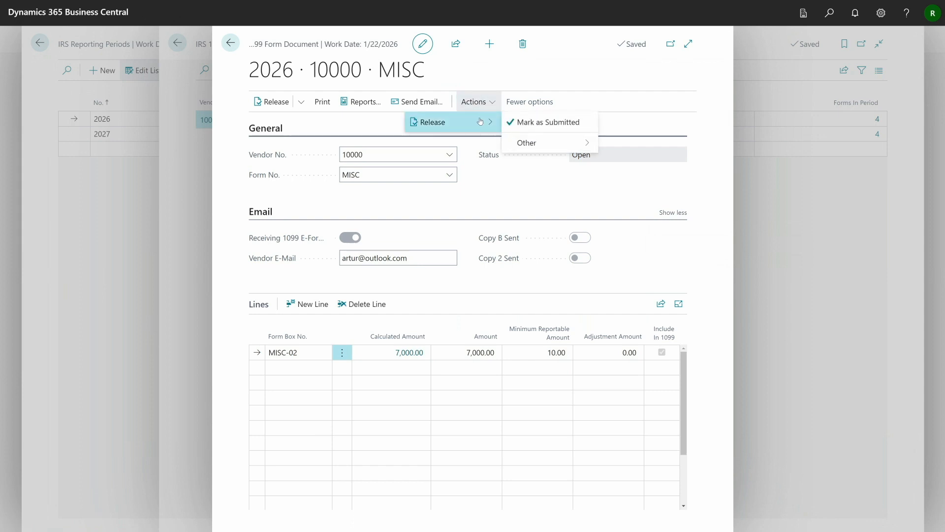
left_click(537, 123)
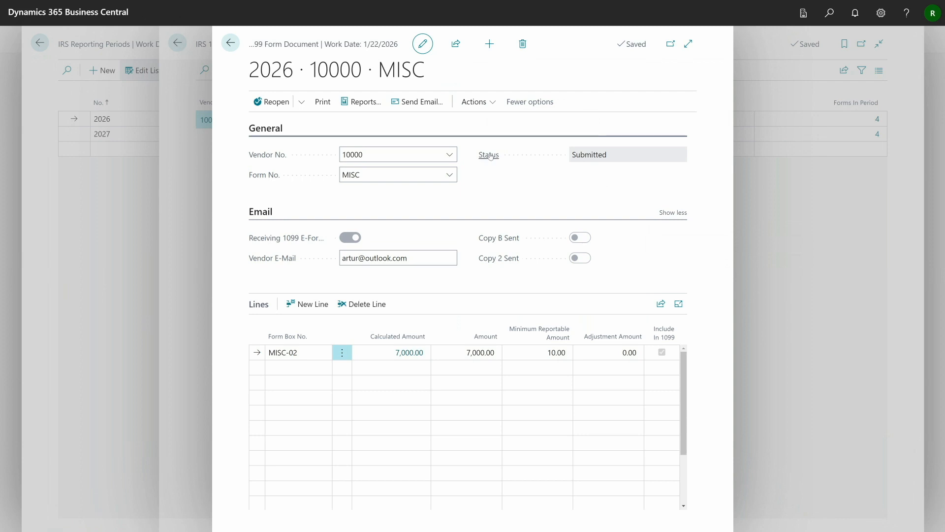
Preview the form document's IRS 1099 print as Copy B for the recipient, and review the taxpayer numbers, the royalties line, and the recipient instructions
left_click(323, 101)
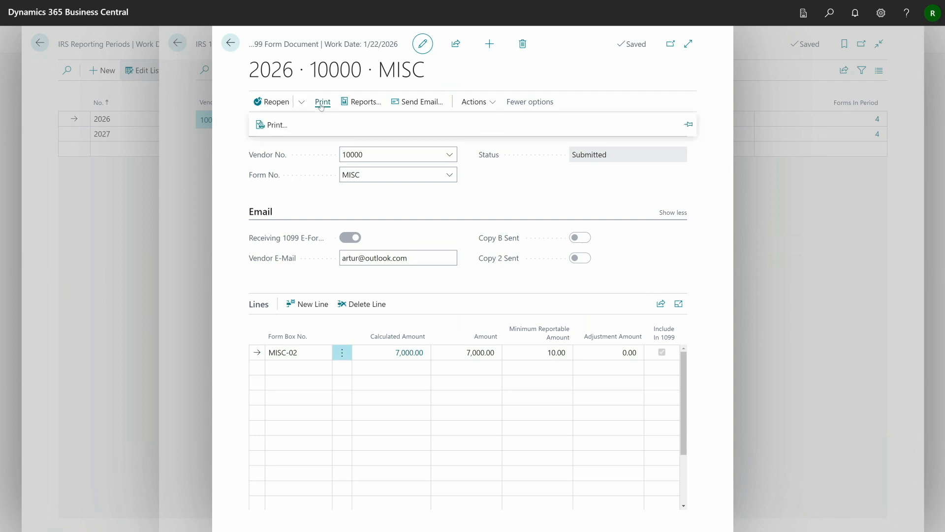
left_click(277, 126)
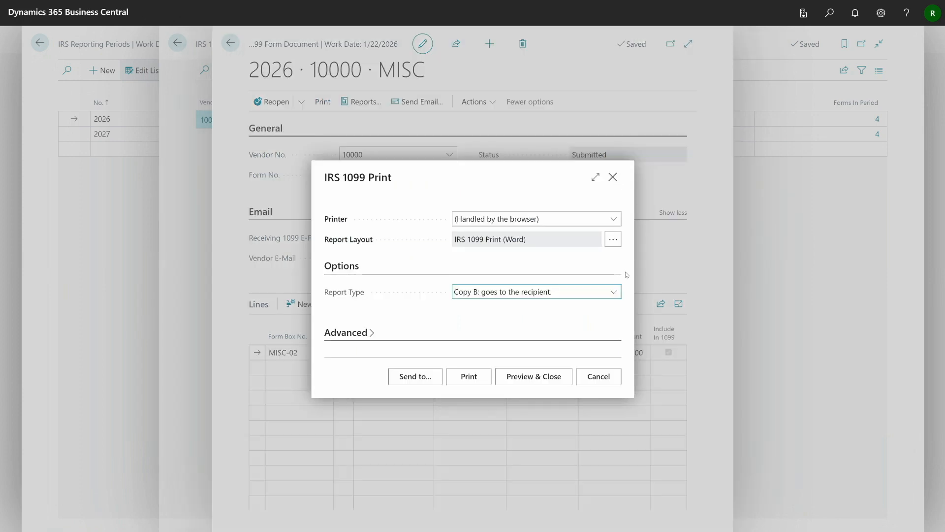
left_click(615, 293)
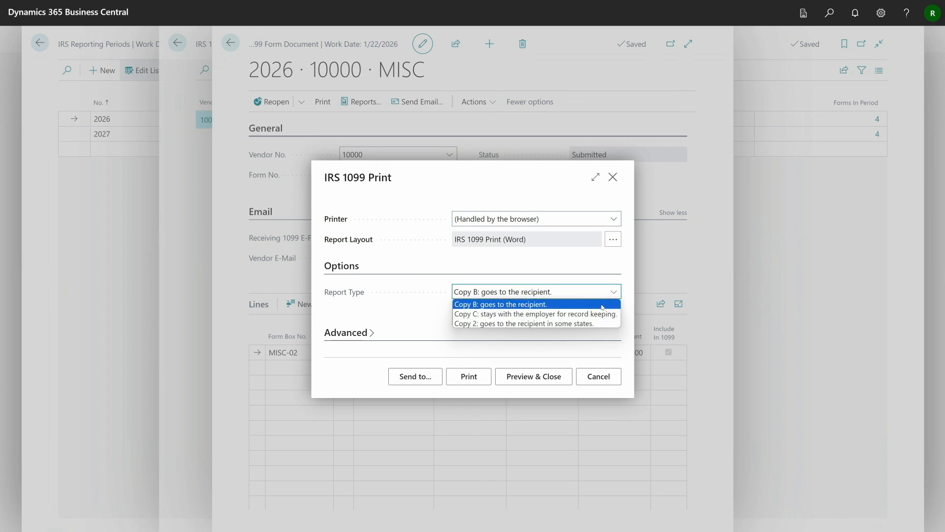
left_click(605, 304)
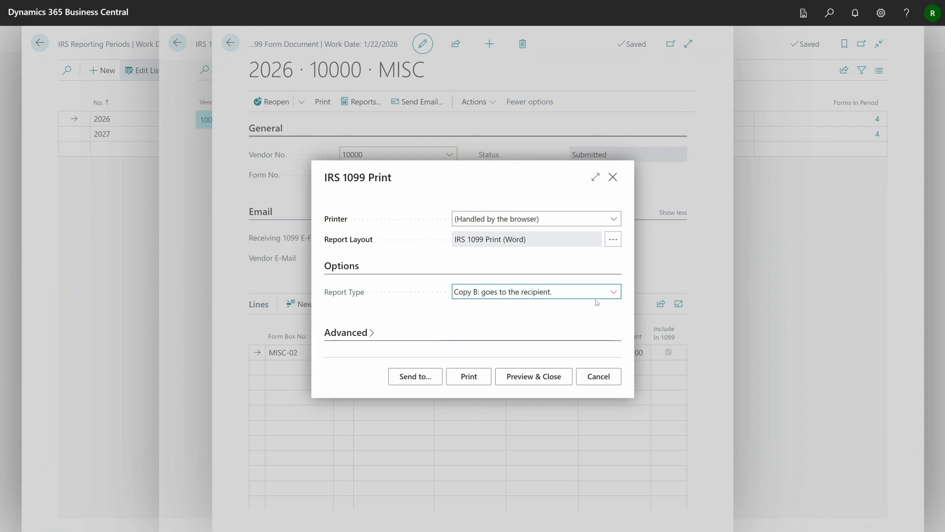
left_click(535, 377)
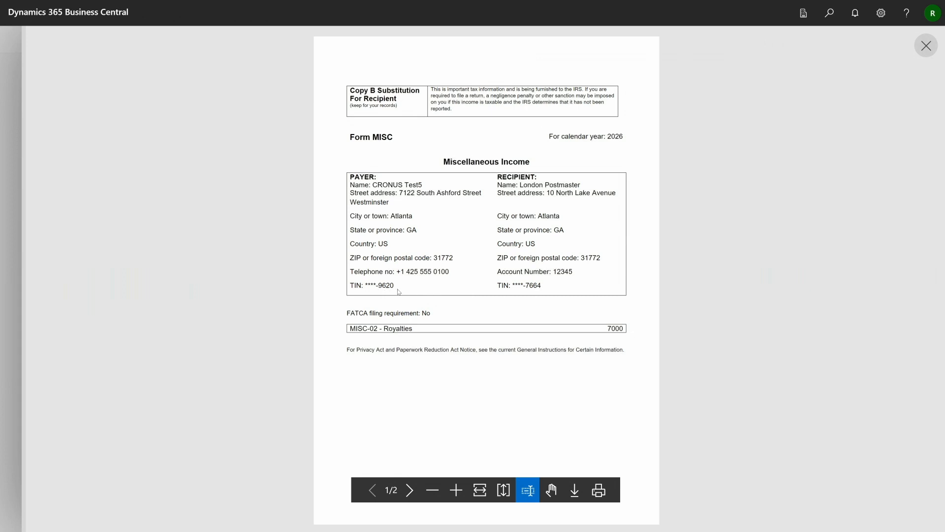
left_click_drag(352, 286, 401, 294)
left_click(450, 293)
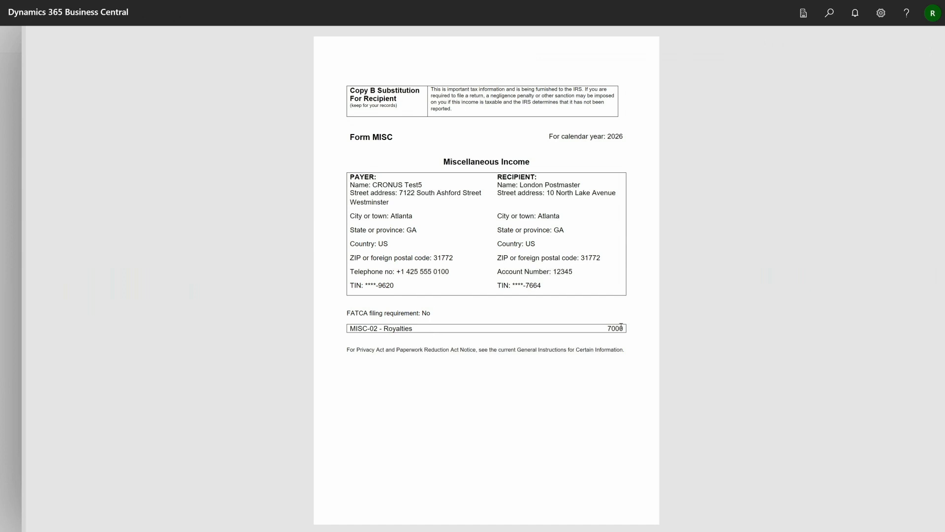
scroll(616, 304, "down", 1)
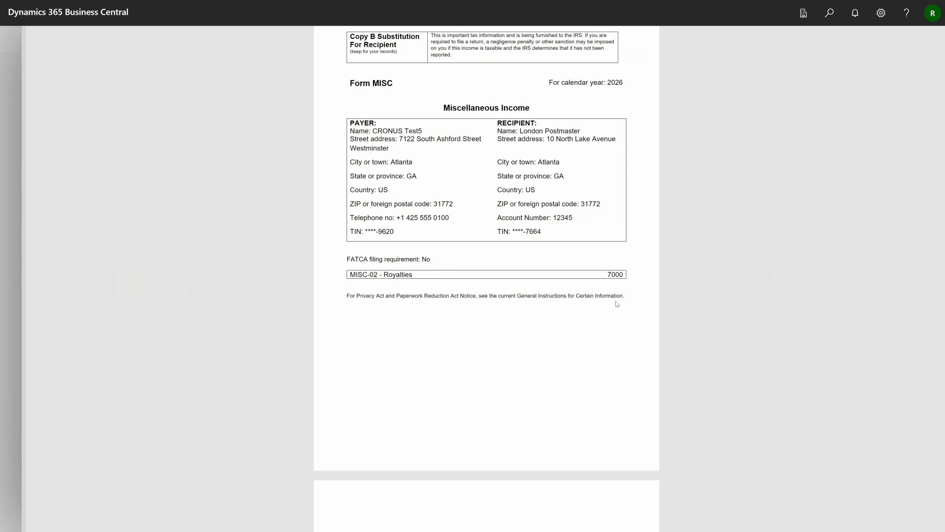
scroll(617, 303, "down", 7)
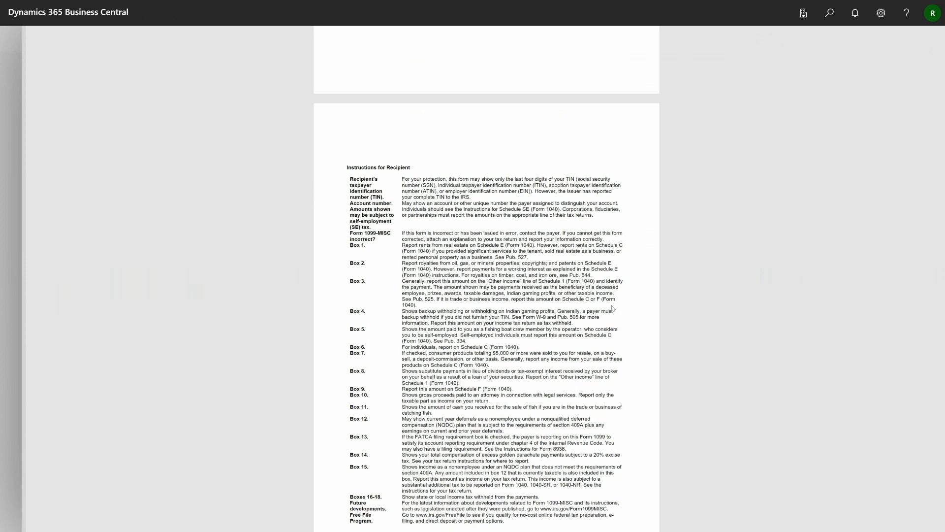
Read through the recipient instructions and the first page of the Copy B preview, and close the preview
scroll(618, 303, "down", 1)
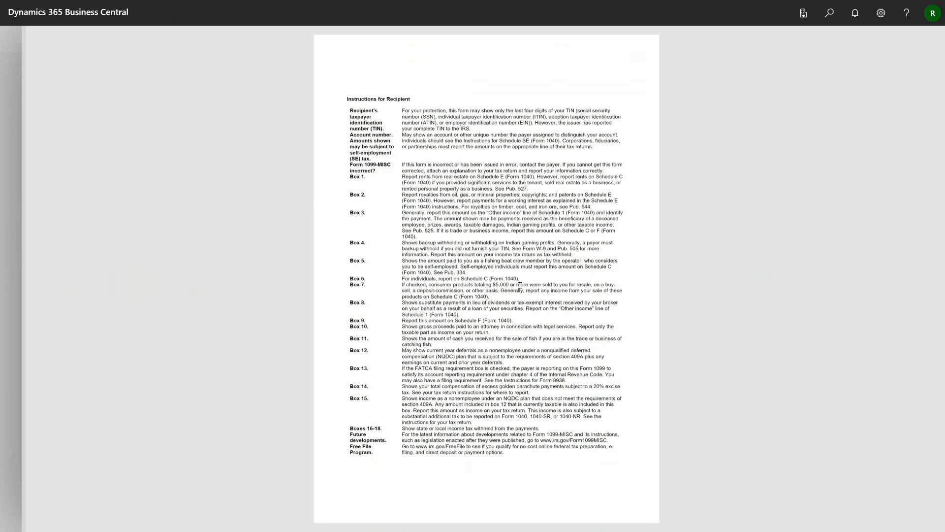
scroll(520, 286, "up", 3)
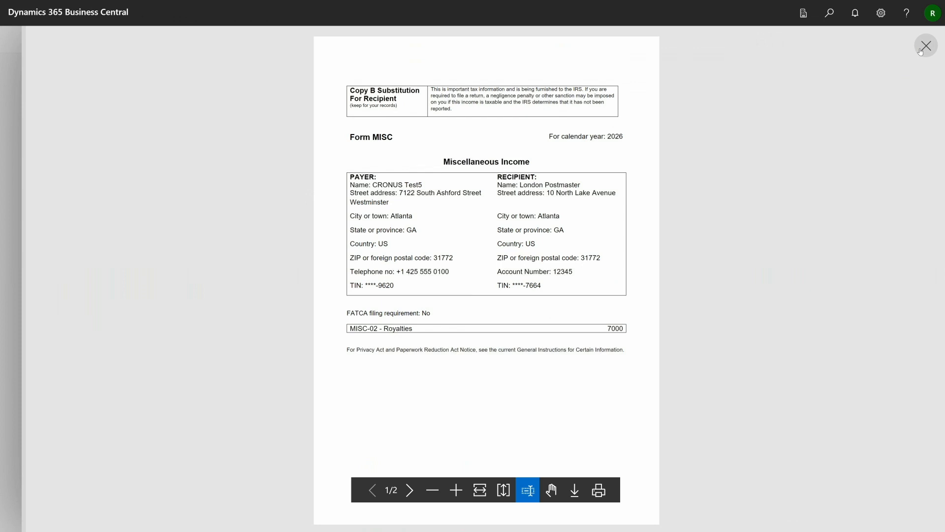
left_click(925, 46)
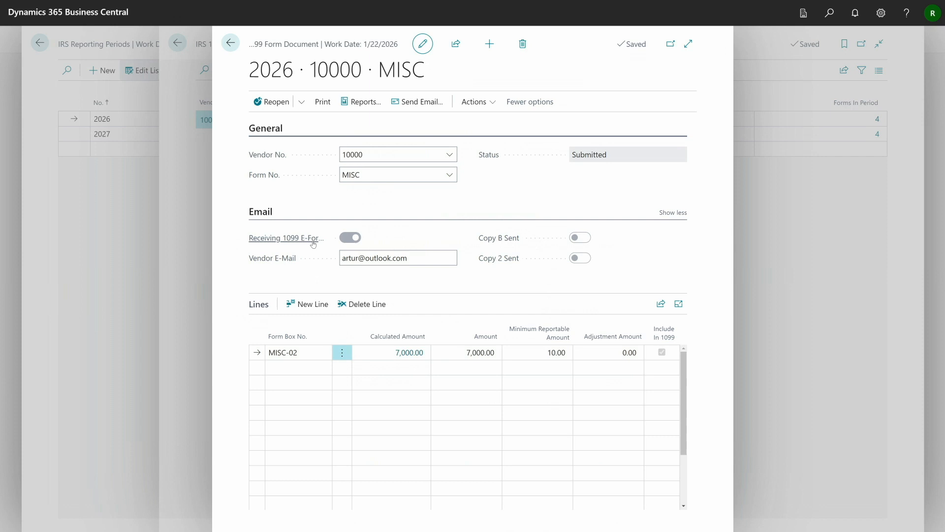
Email the submitted 2026 MISC form document to the vendor with Copy B as the report type
mouse_move(313, 243)
left_click(416, 102)
left_click(614, 242)
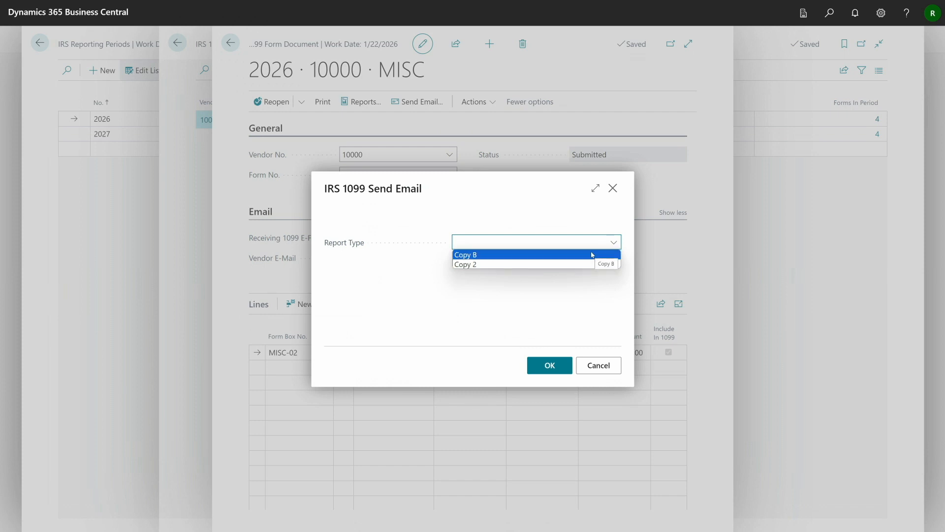
left_click(592, 254)
left_click(550, 366)
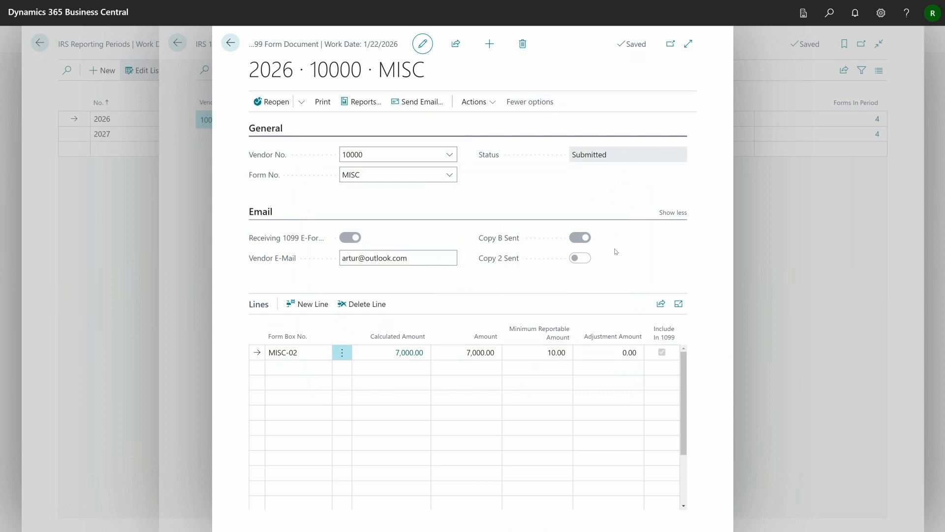
Switch to smtp4dev, open the newest "1099 Form Copy for Your Records" message, and examine its attached PDF 1099FormMISCSubst_B.pdf
key("F11")
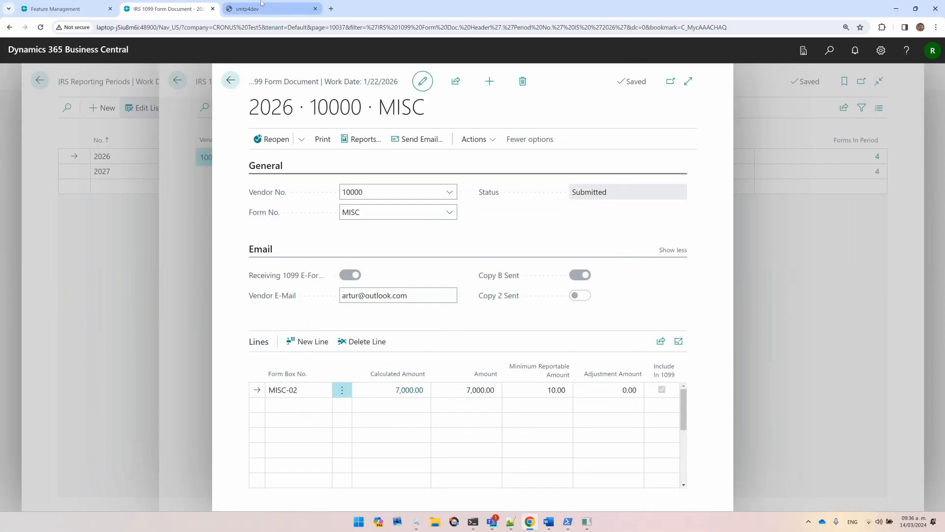
left_click(262, 6)
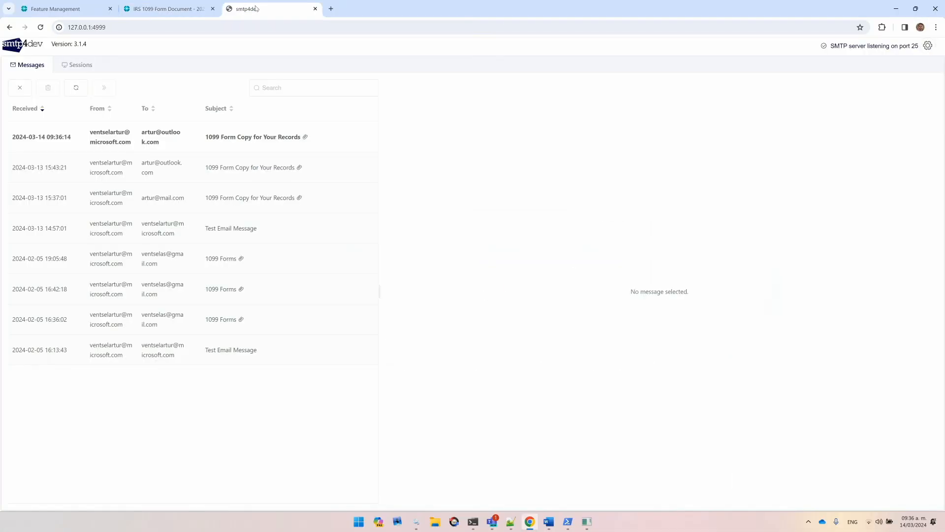
left_click(248, 137)
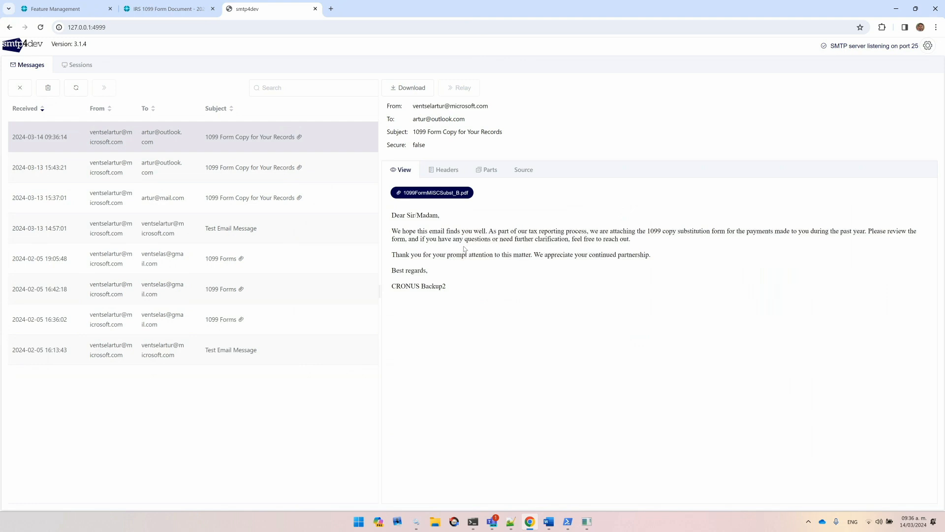
left_click(437, 194)
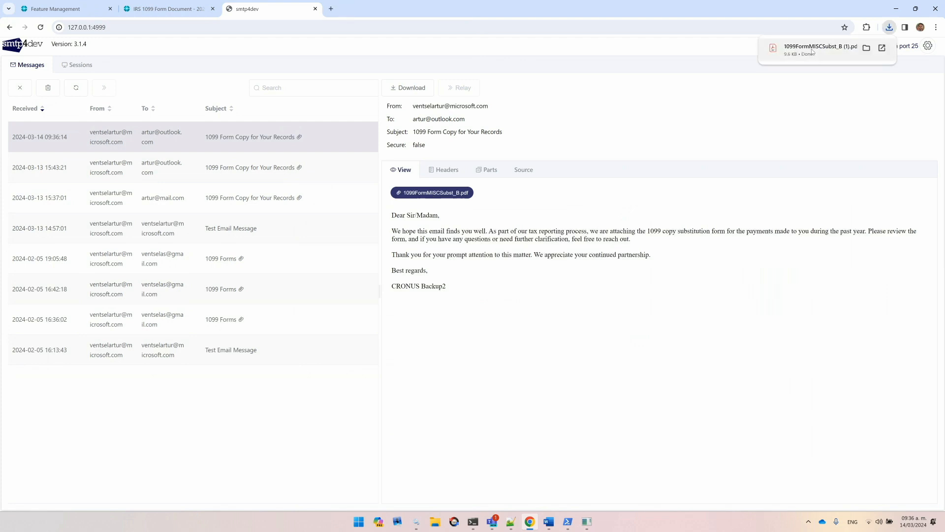
left_click(812, 52)
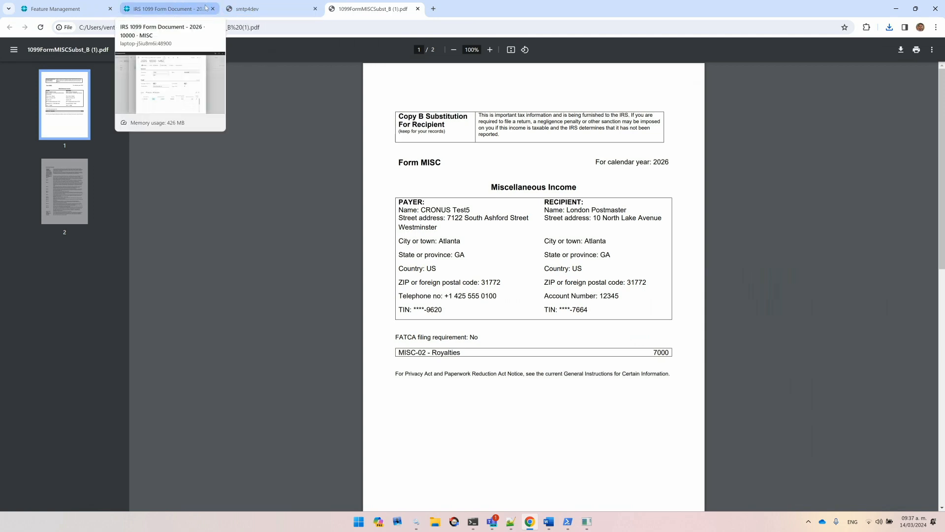
left_click(247, 5)
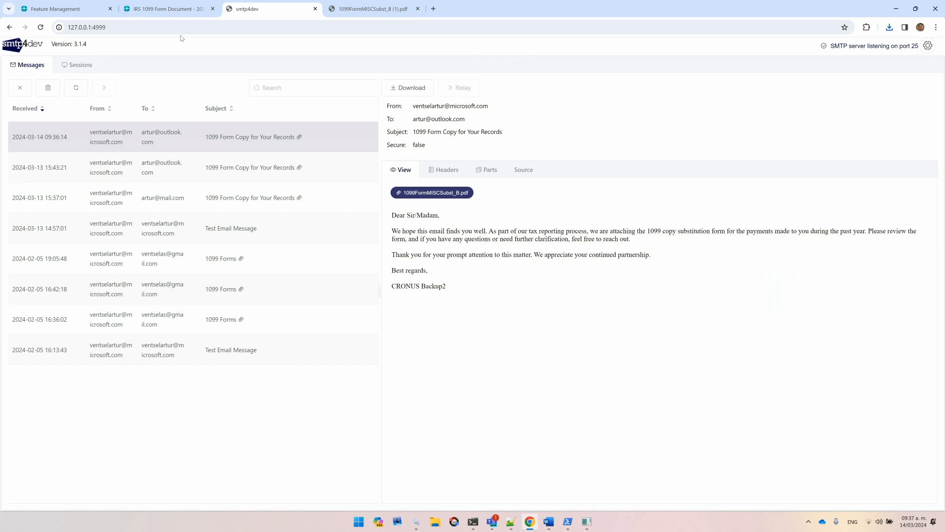
Return to Business Central, find and open IRS Forms Setup, and review the email subject and email body used for sending 1099 copies
left_click(161, 15)
left_click(830, 60)
type("irs forms set")
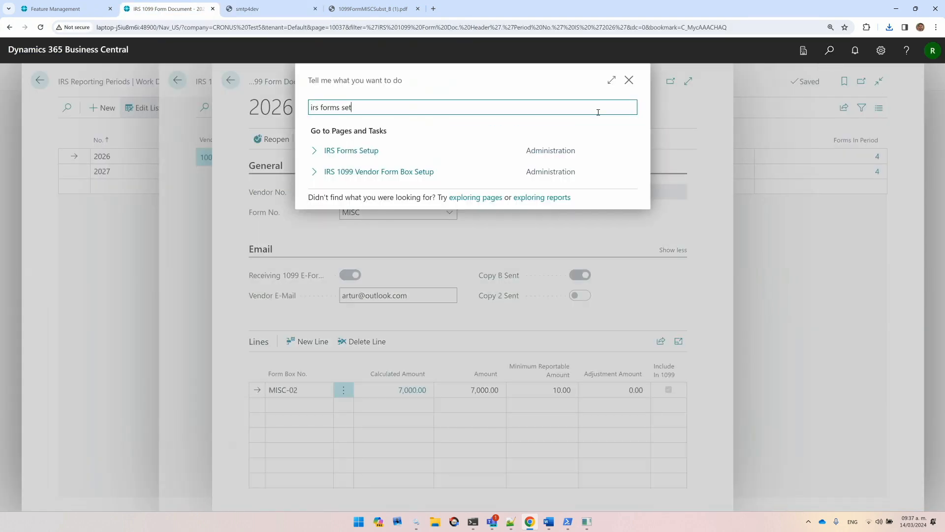
left_click(360, 153)
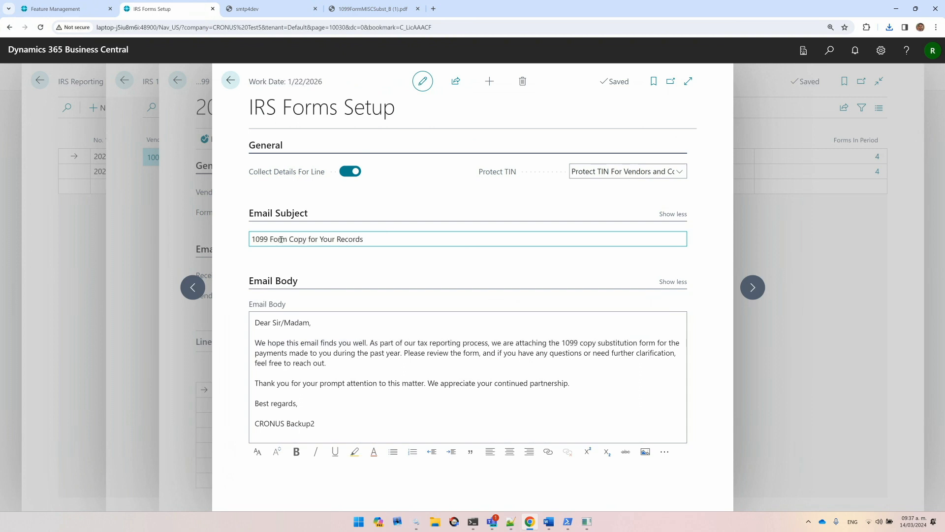
left_click(373, 240)
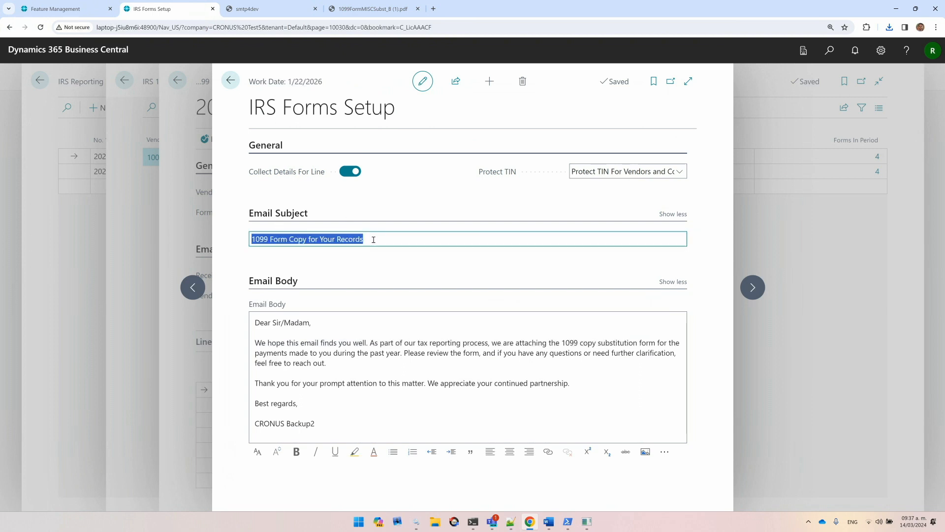
left_click(440, 257)
left_click(353, 345)
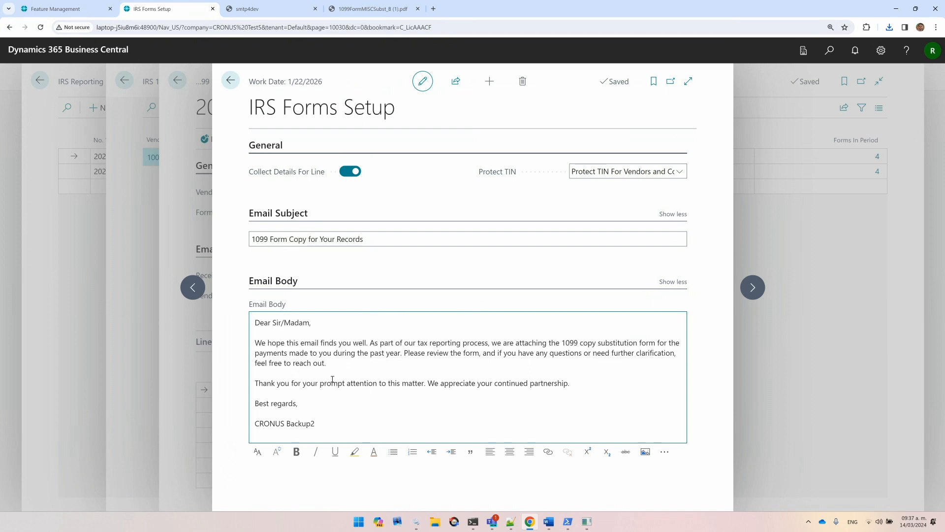
left_click(362, 396)
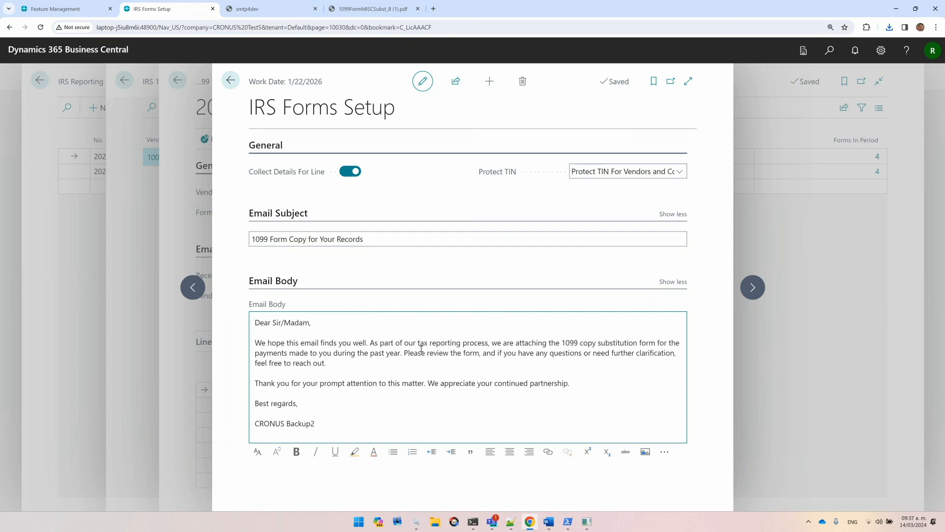